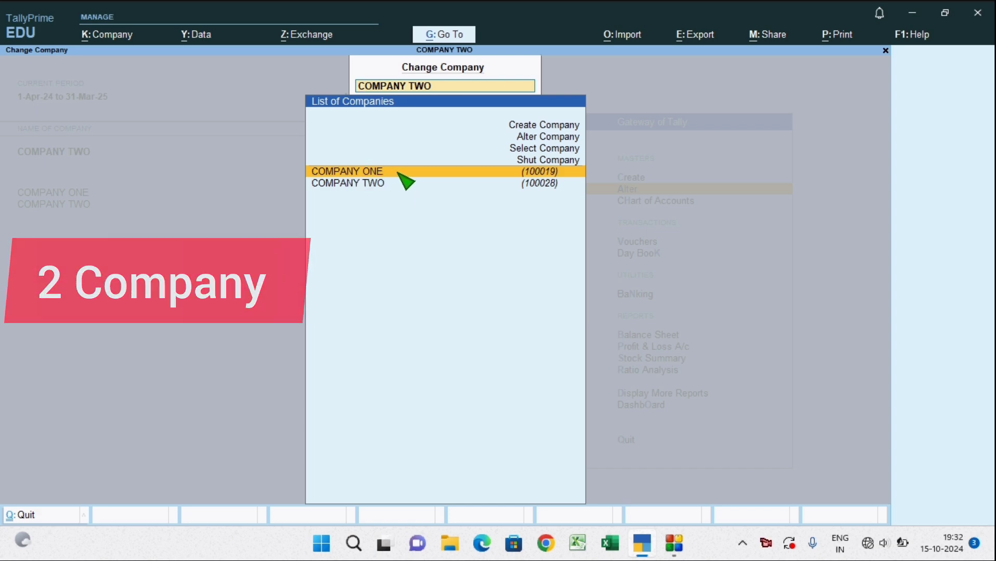
Make COMPANY TWO the active company and review its list of ledgers under master alteration
click(365, 182)
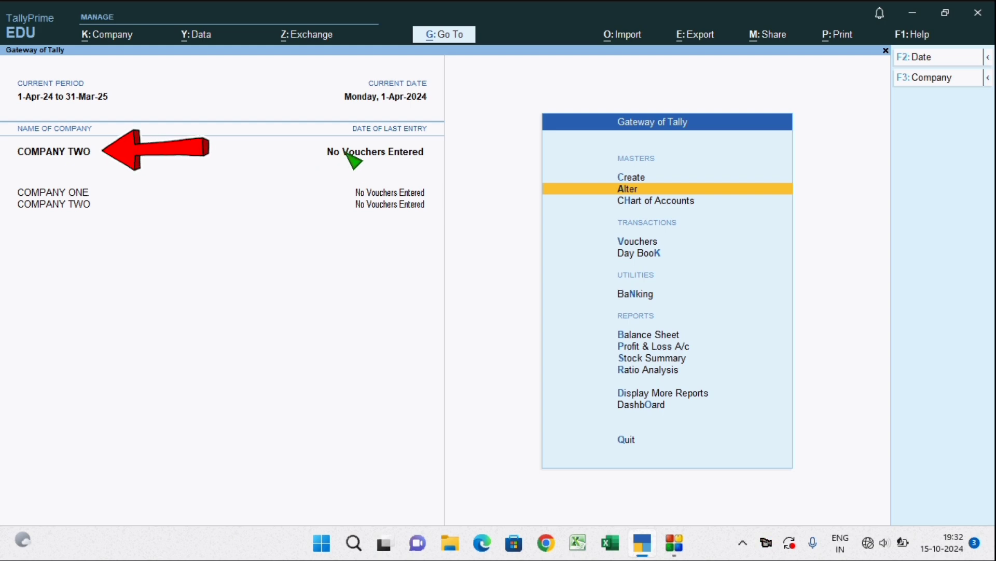
click(636, 191)
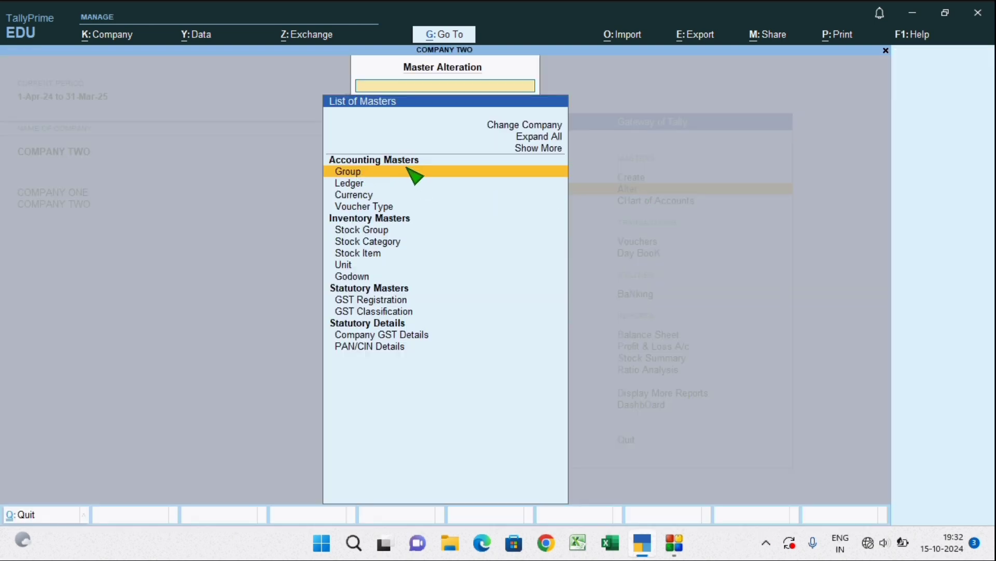
click(355, 186)
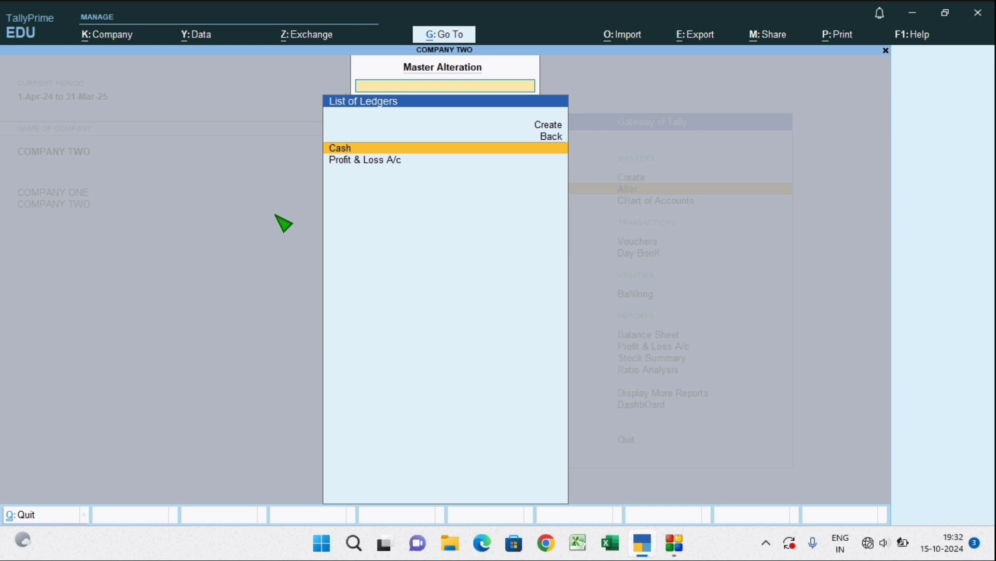
key(Escape)
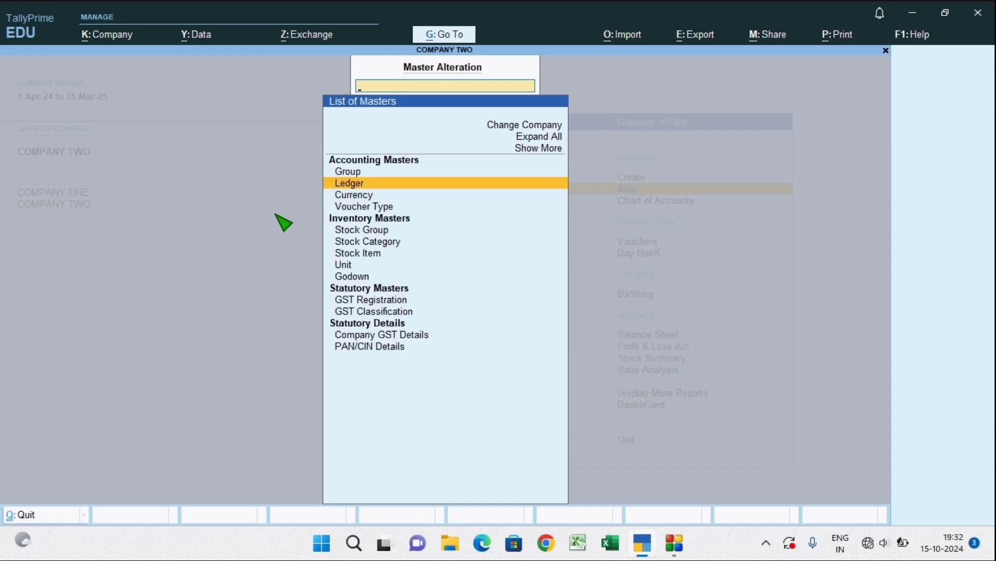
key(Escape)
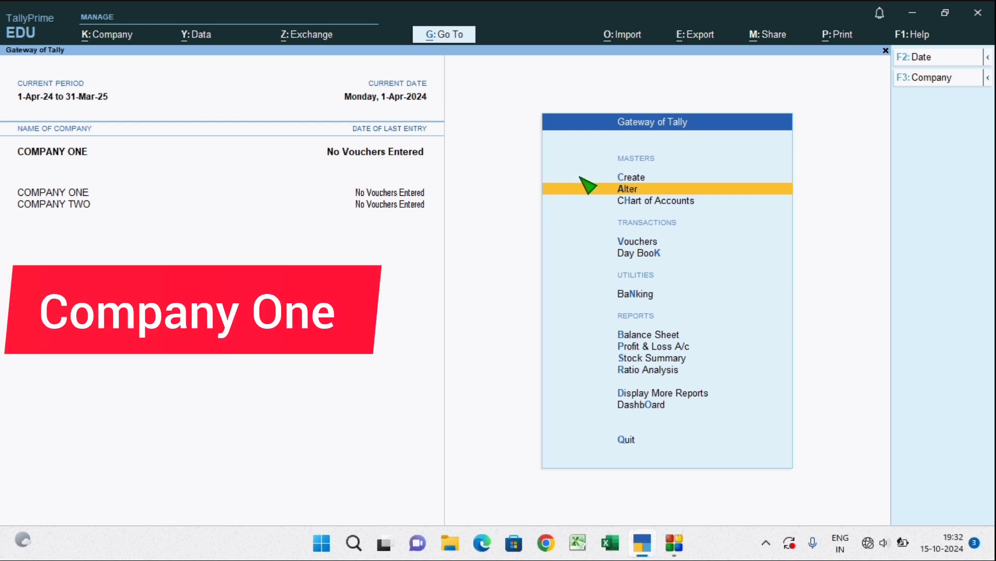
Review the list of ledgers of COMPANY ONE under master alteration and return to the Gateway of Tally
click(635, 189)
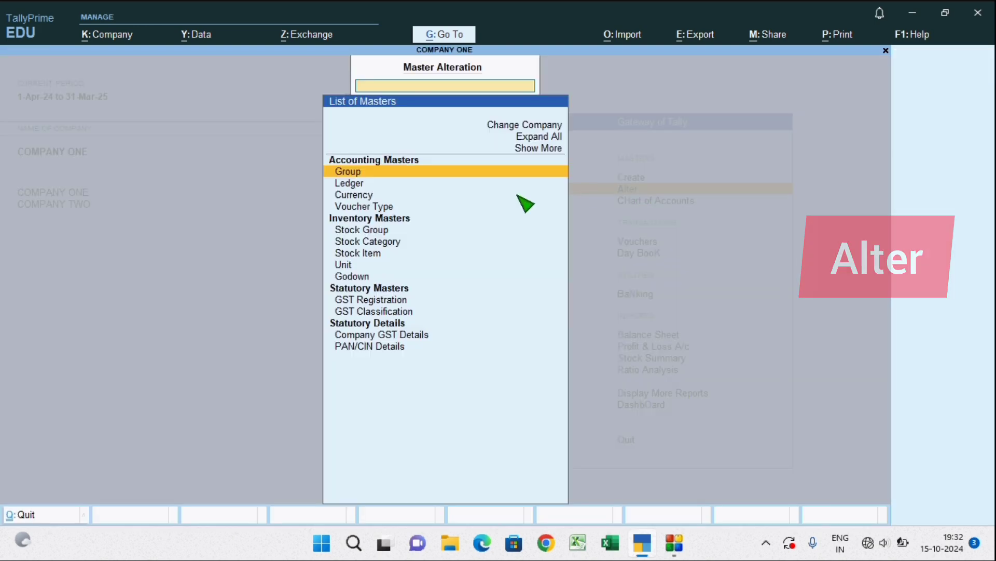
click(353, 184)
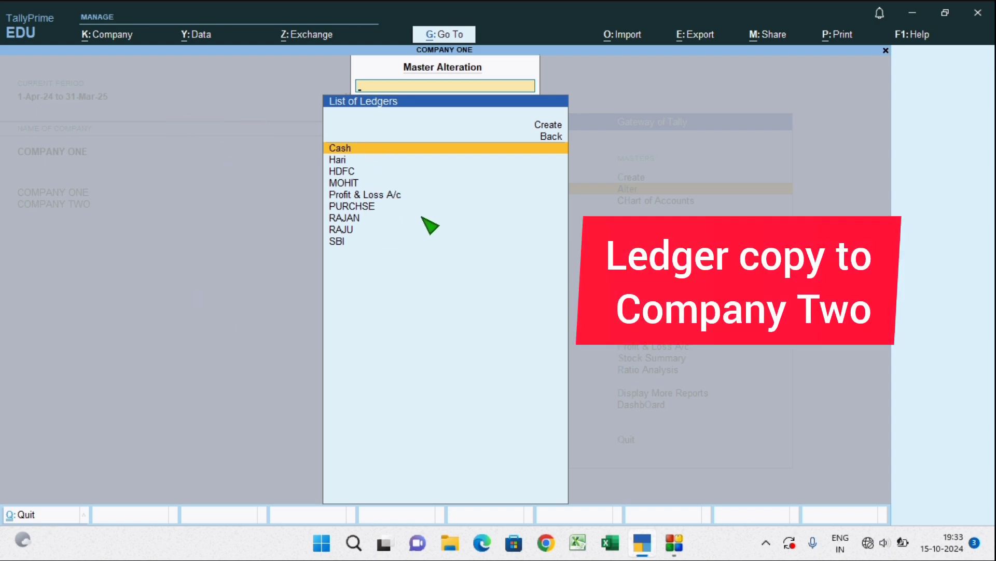
key(Escape)
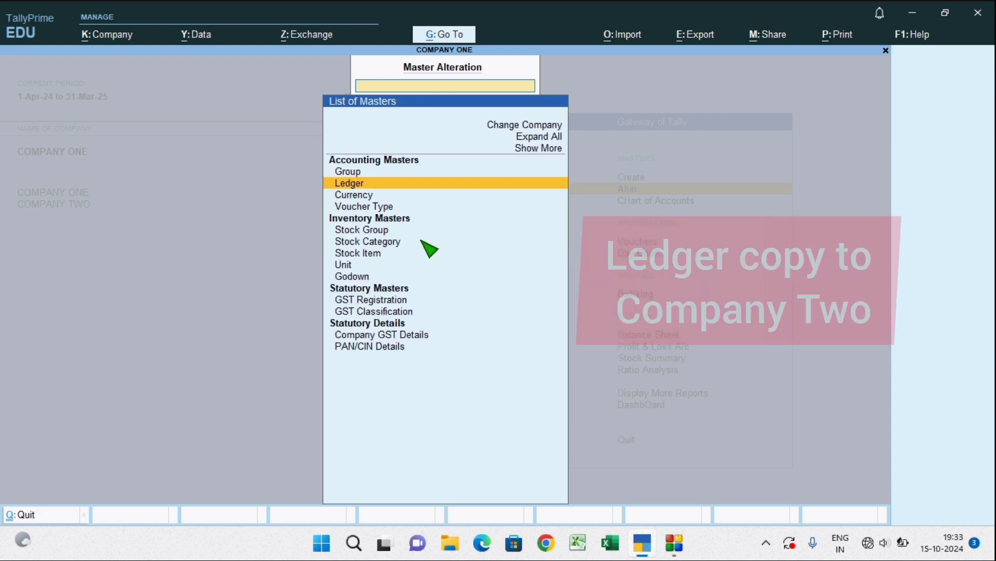
key(Escape)
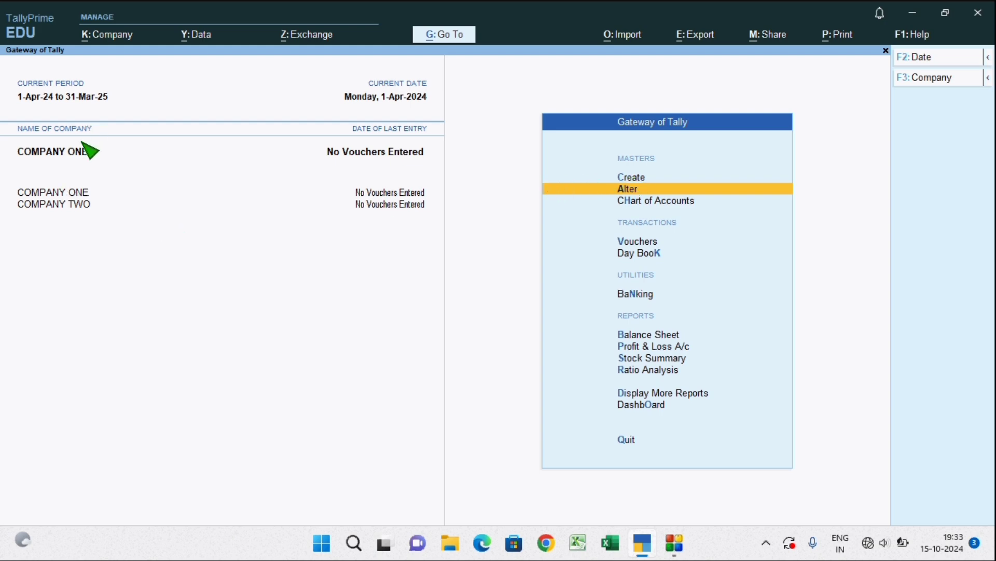
Copy the Sundry Debtors ledger listed directly after Cash from COMPANY ONE into COMPANY TWO by changing company in its alteration form and accepting it
click(635, 189)
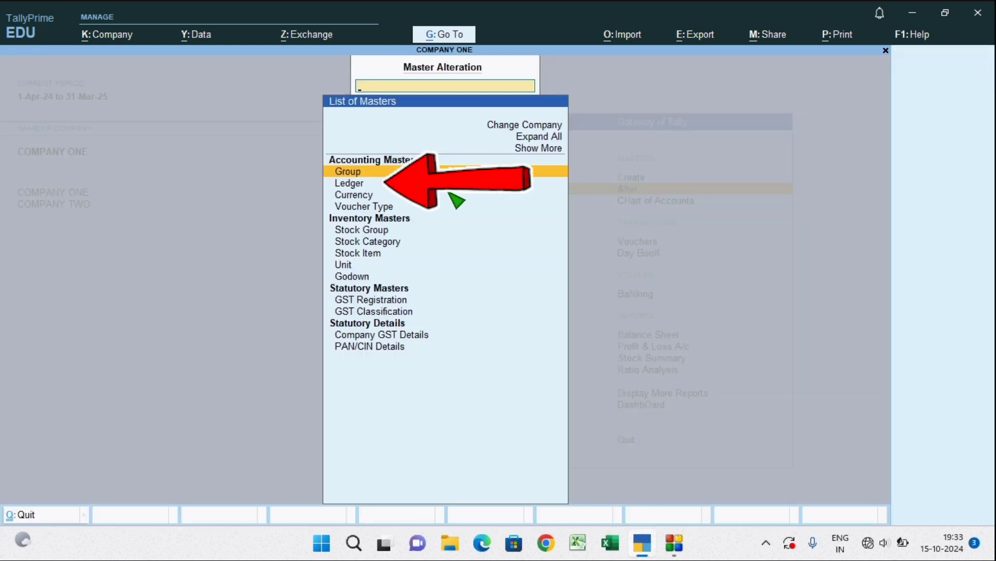
click(362, 195)
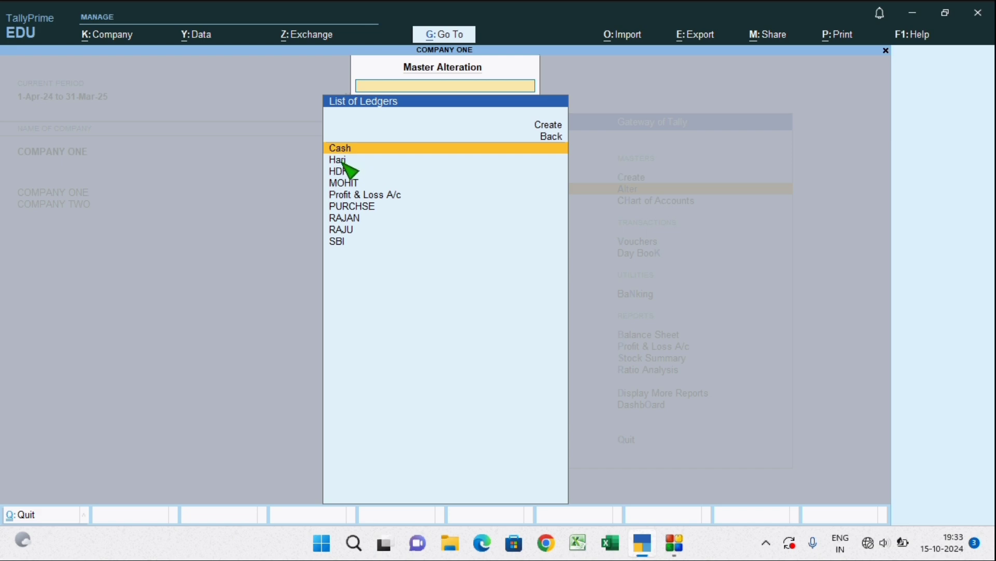
click(344, 164)
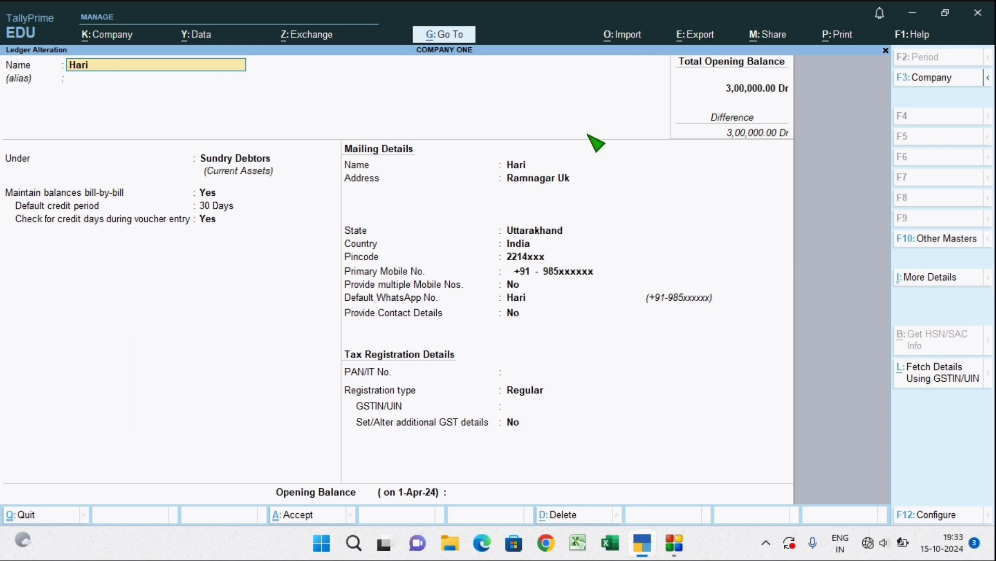
click(933, 78)
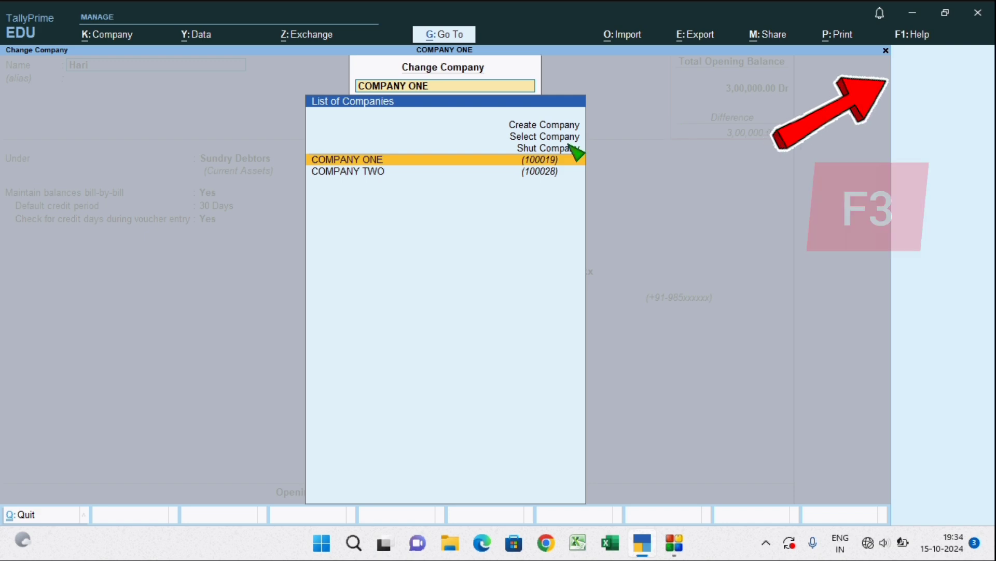
click(376, 174)
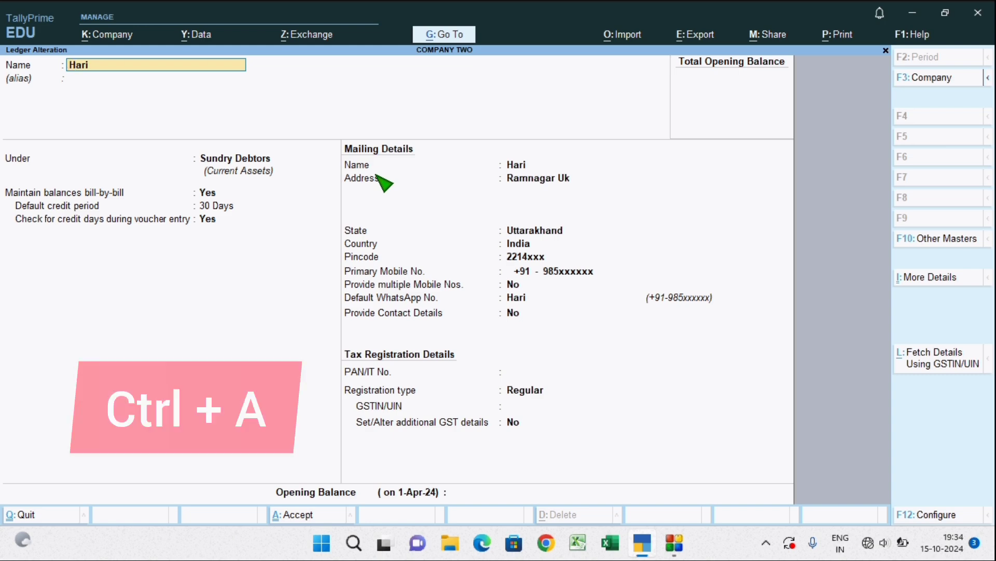
key(ctrl+a)
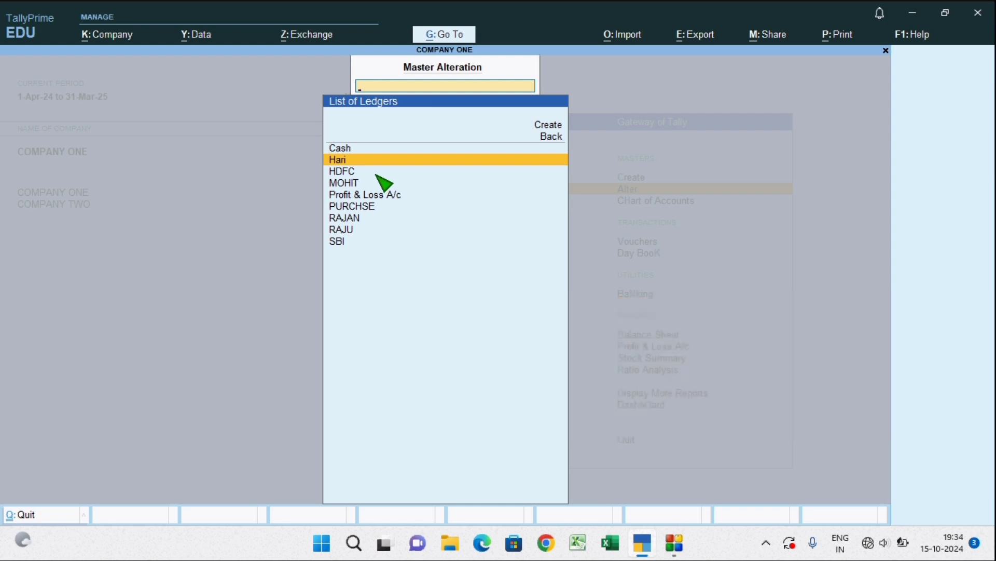
key(Escape)
key(Escape)
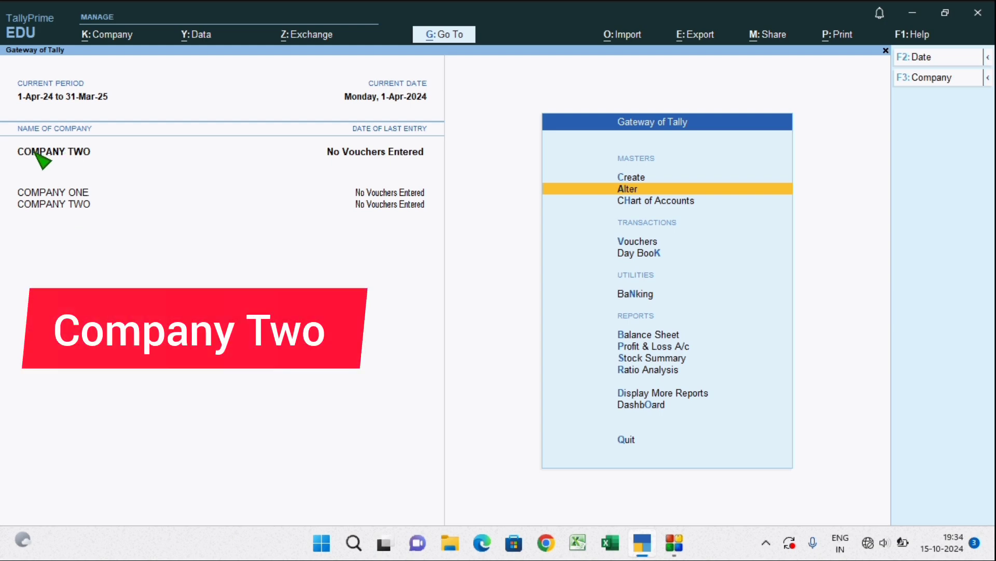
Check the copied Sundry Debtors ledger's details in COMPANY TWO, and return to the Gateway of Tally without changing it
click(633, 191)
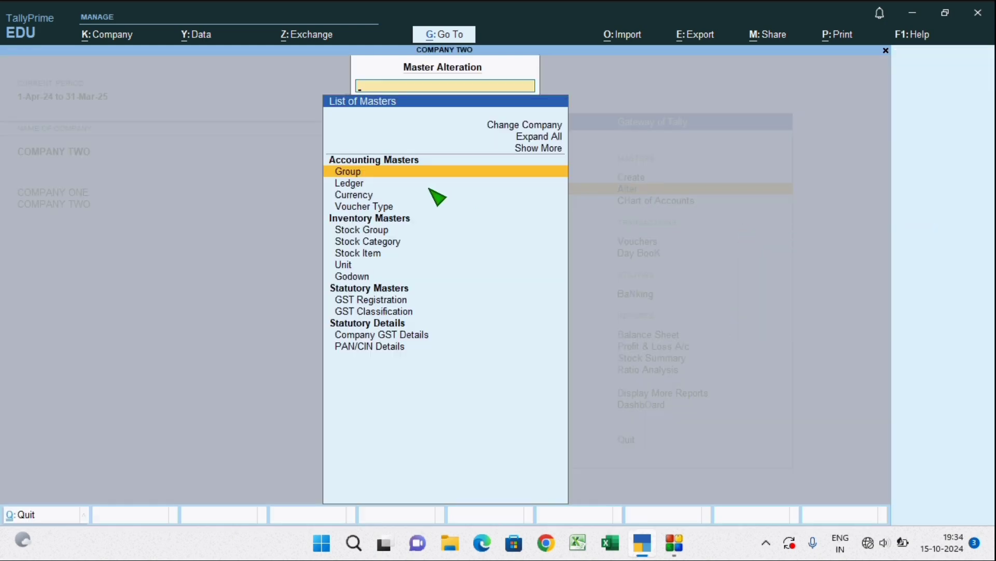
click(356, 184)
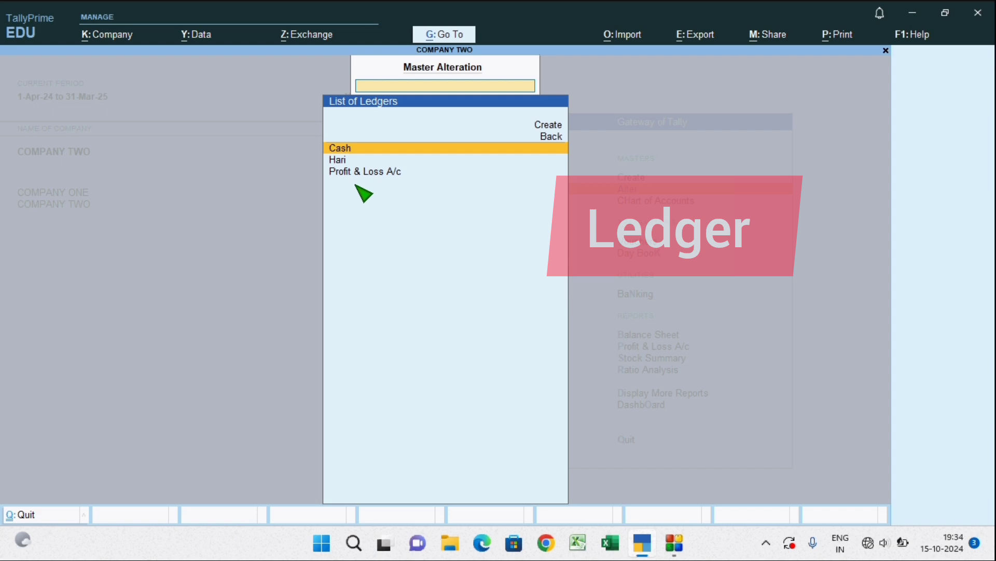
click(338, 160)
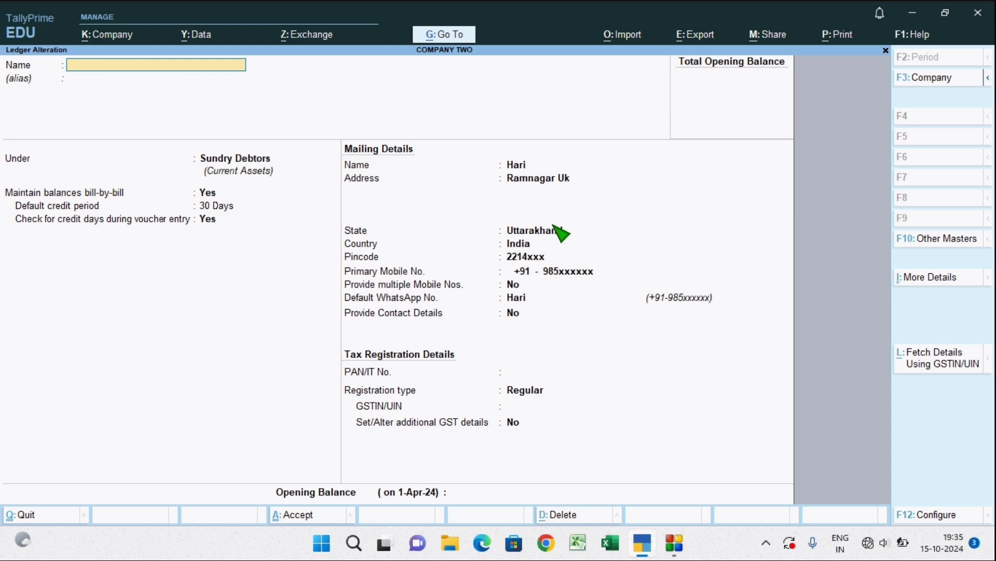
key(Escape)
key(y)
key(Escape)
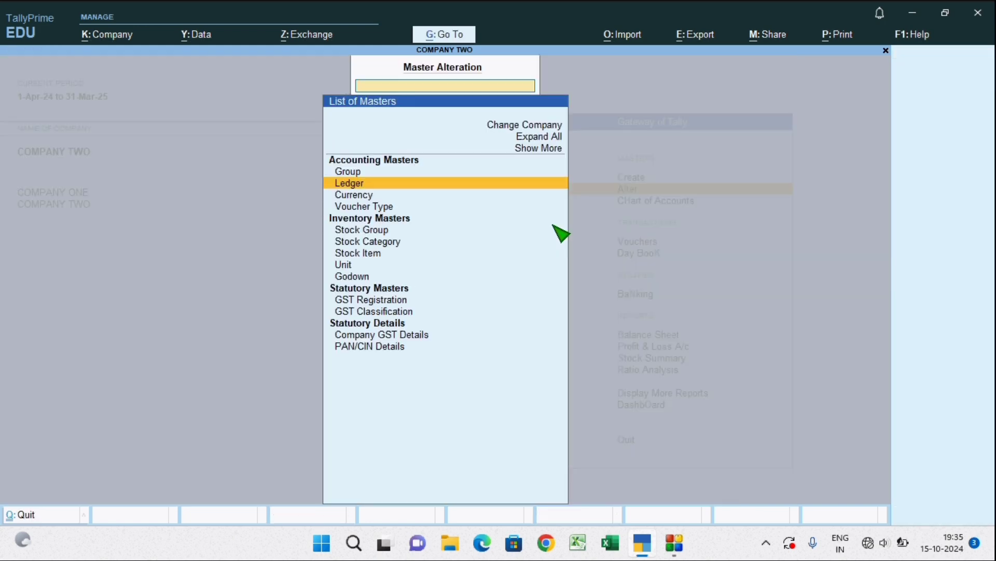
key(Escape)
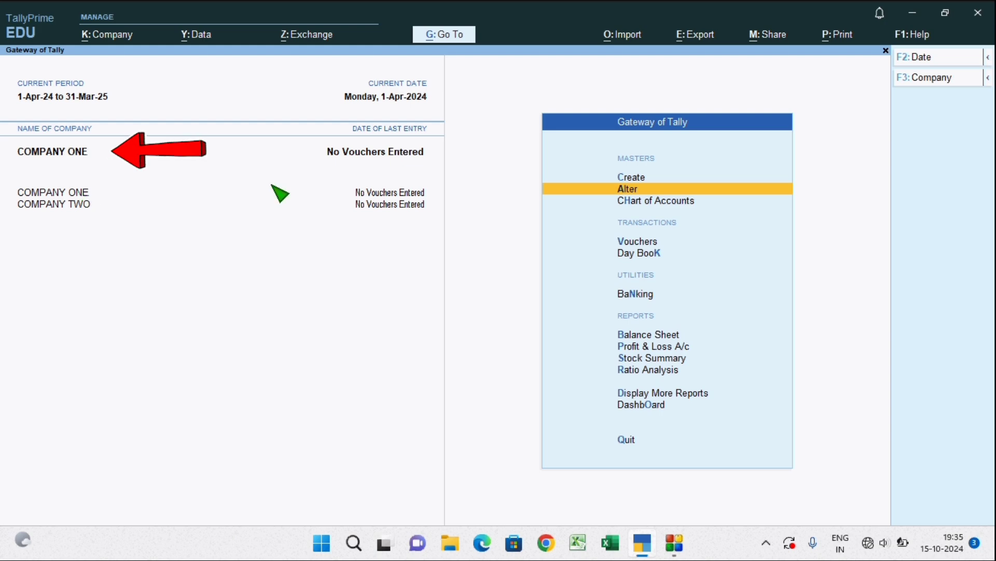
Copy the SBI bank ledger from COMPANY ONE into COMPANY TWO by changing company in its alteration form and accepting it
click(631, 189)
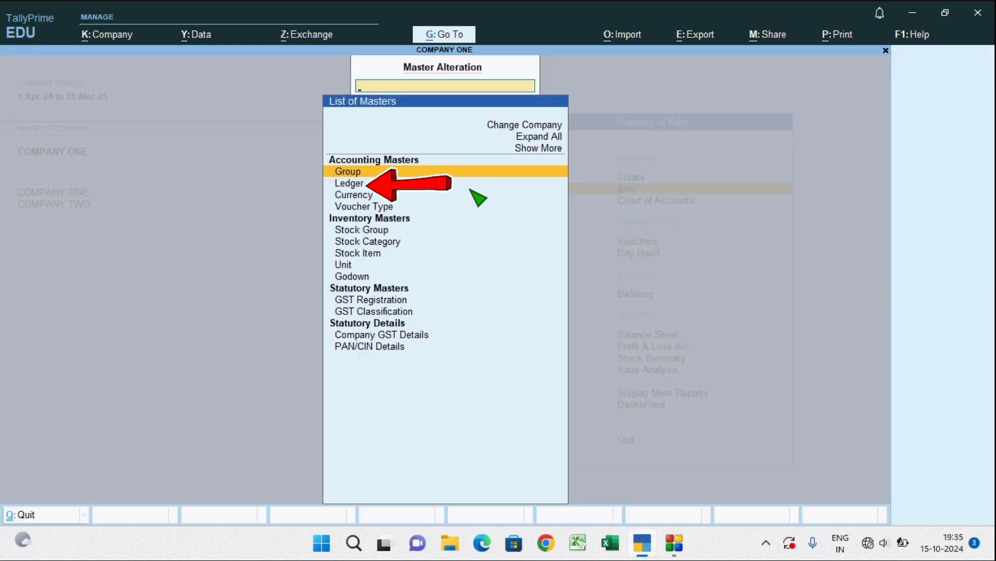
click(357, 184)
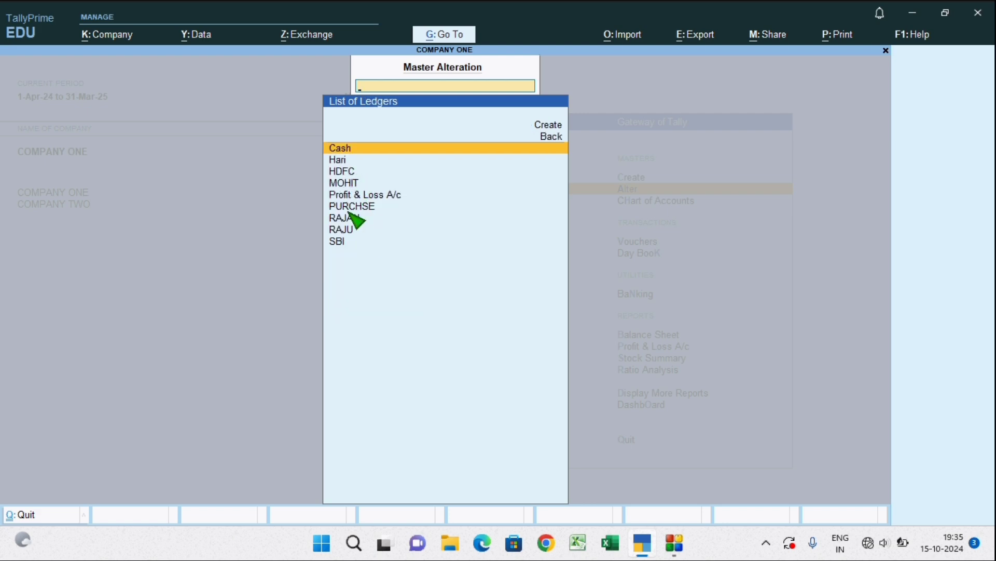
click(341, 241)
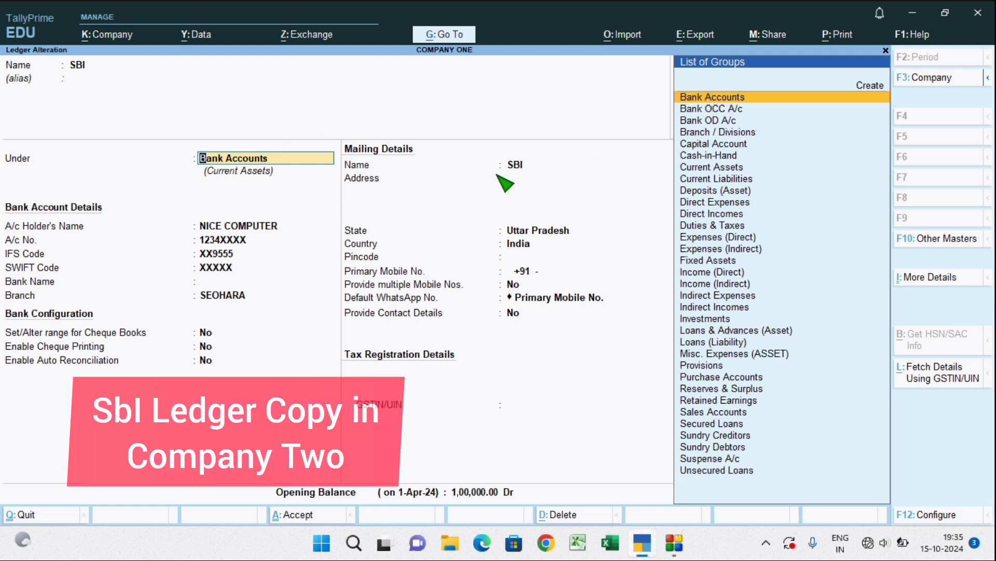
key(BackSpace)
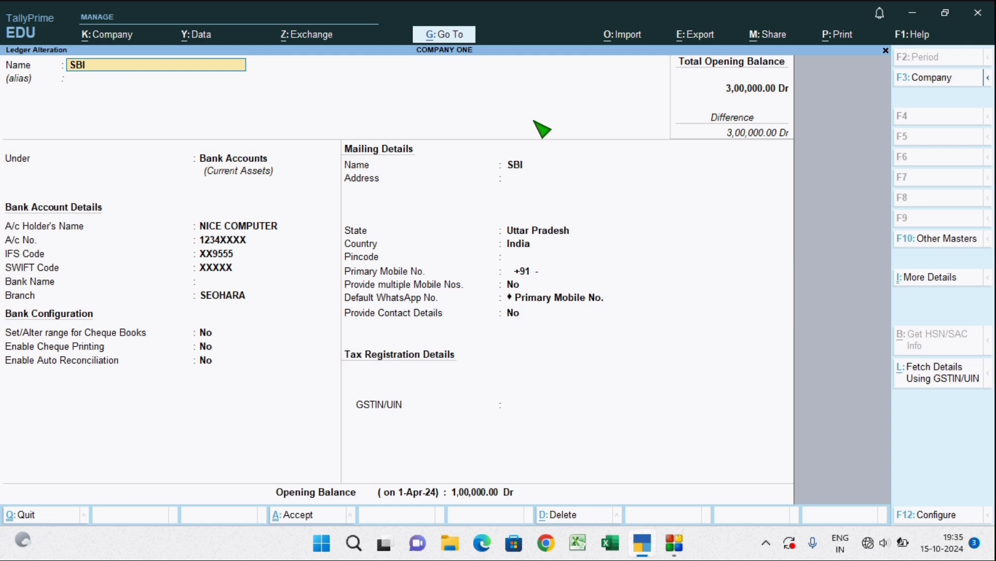
click(938, 85)
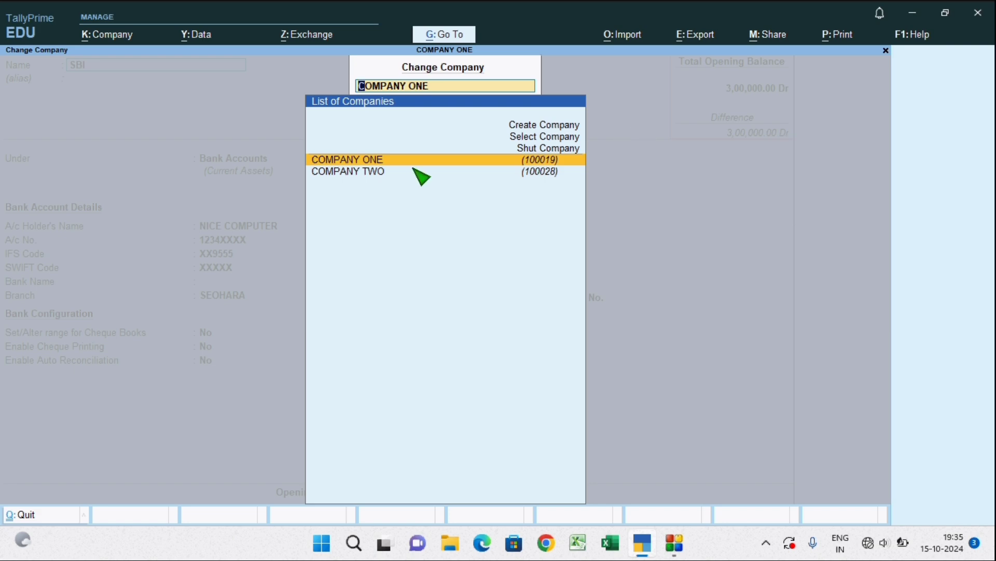
click(378, 173)
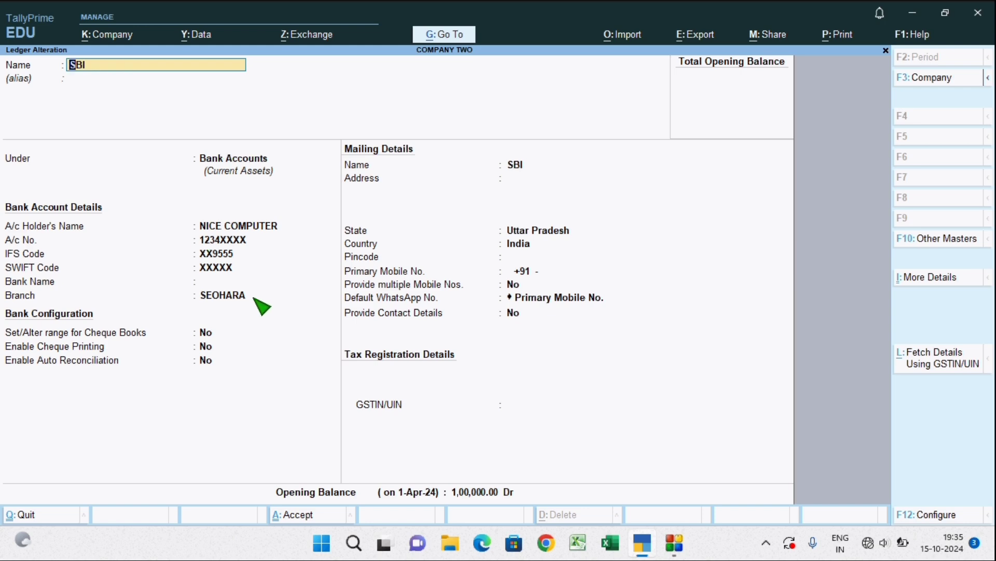
click(917, 76)
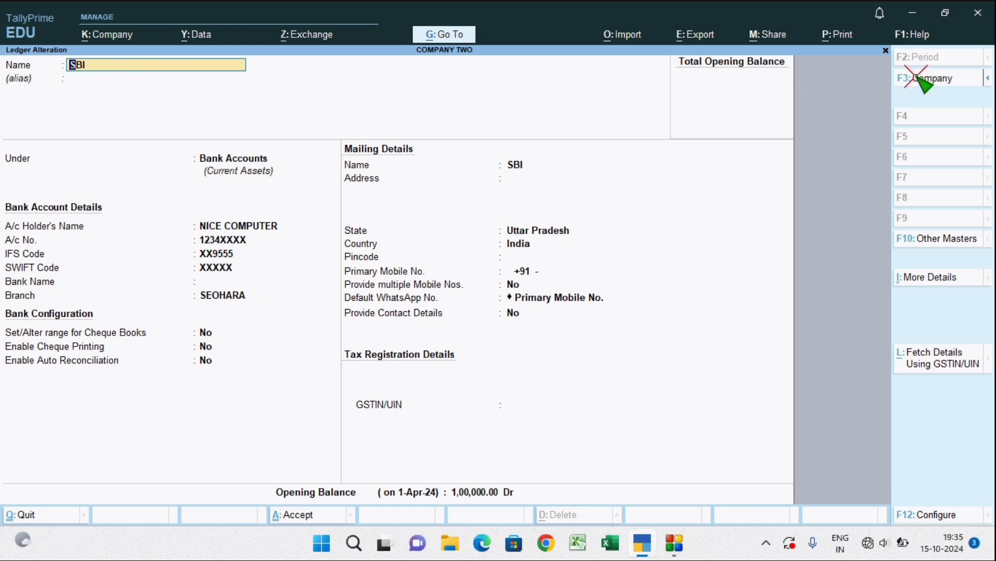
key(ctrl+a)
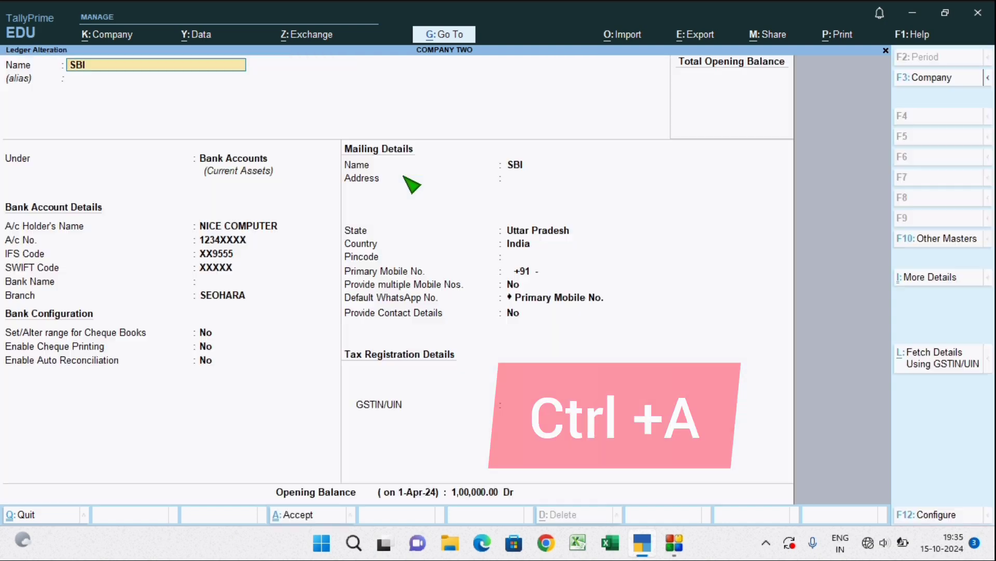
key(ctrl)
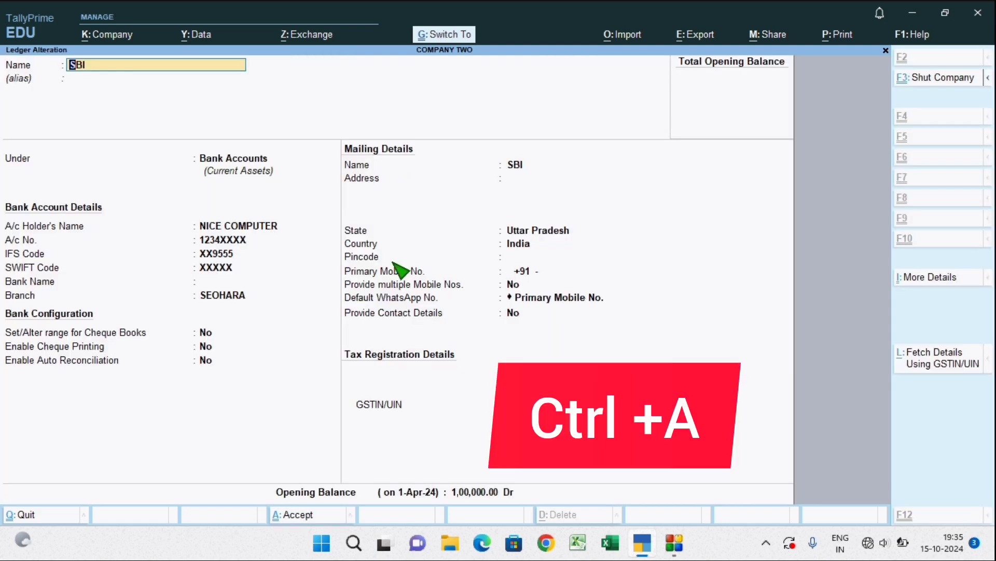
key(ctrl+a)
key(Escape)
key(Escape)
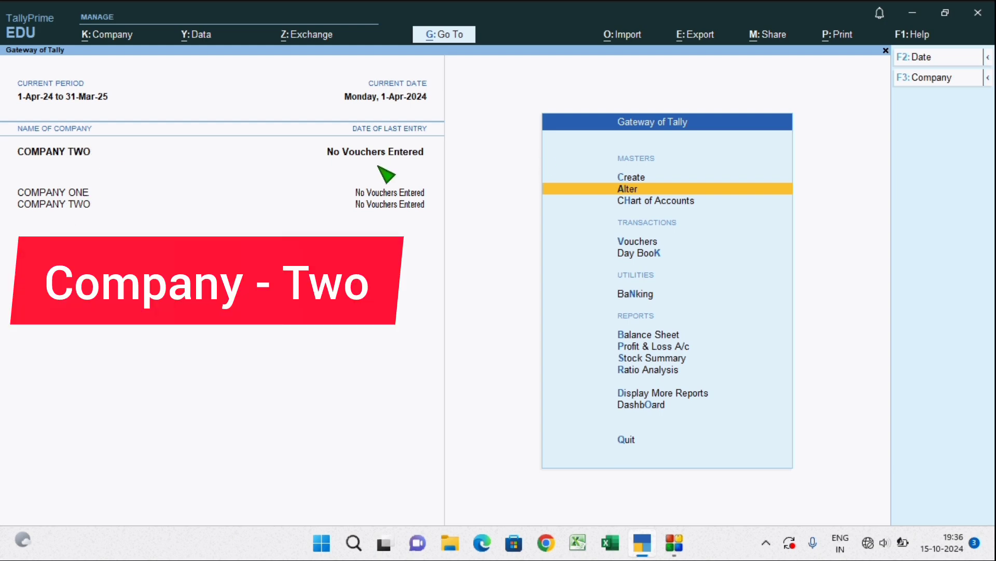
Check the SBI ledger's bank details and opening balance in COMPANY TWO, and leave the ledger unchanged
click(626, 190)
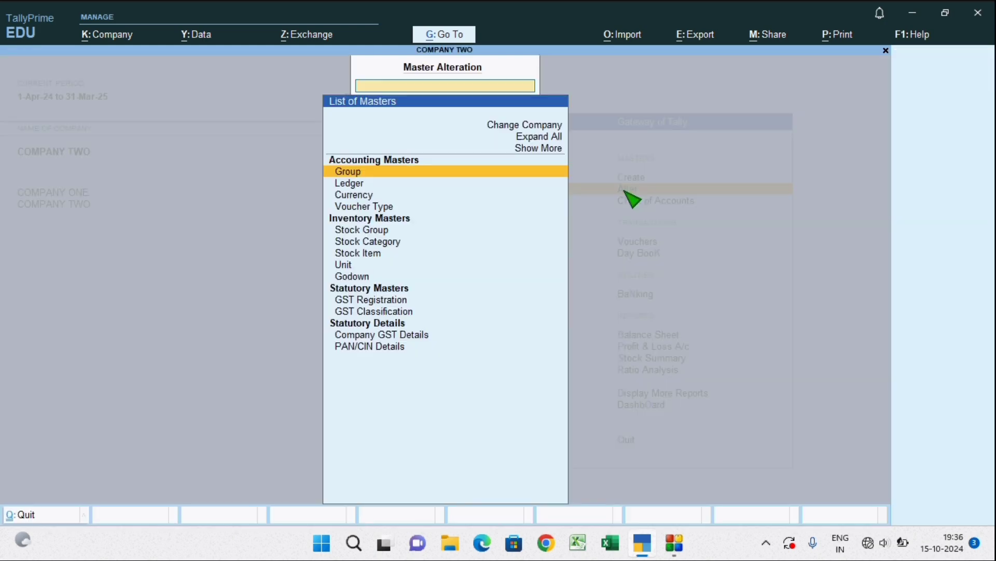
click(353, 184)
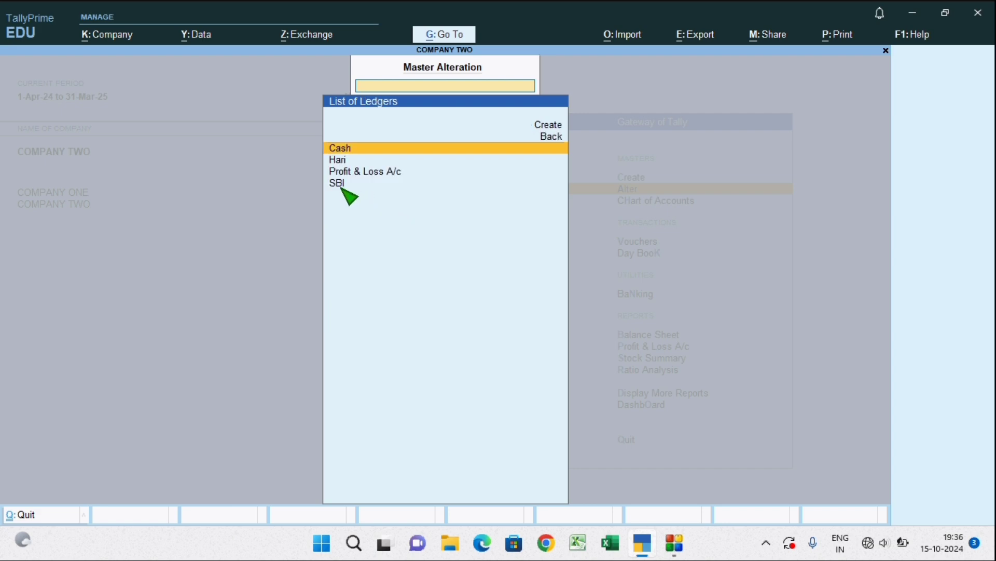
click(342, 184)
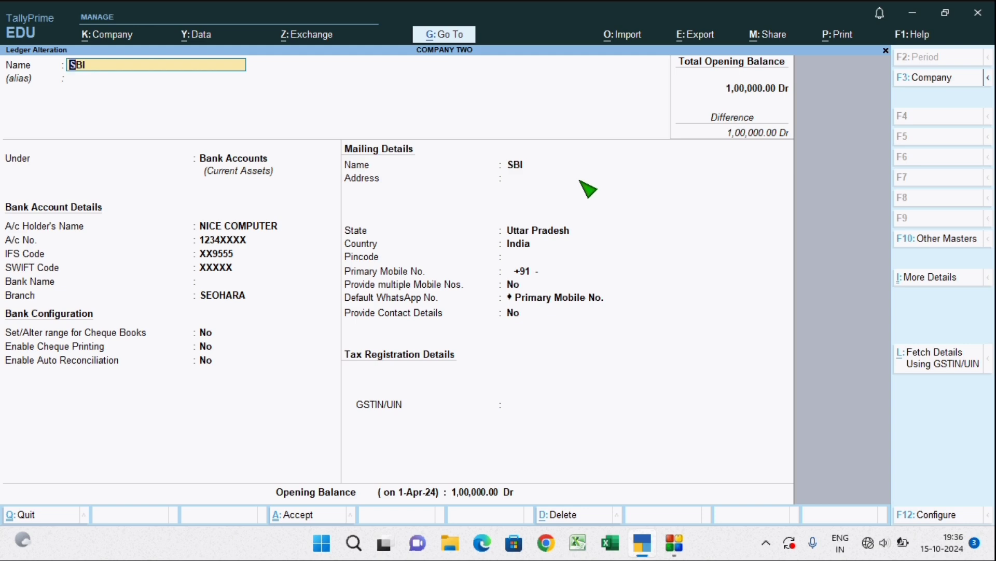
key(Escape)
key(Escape)
key(Escape)
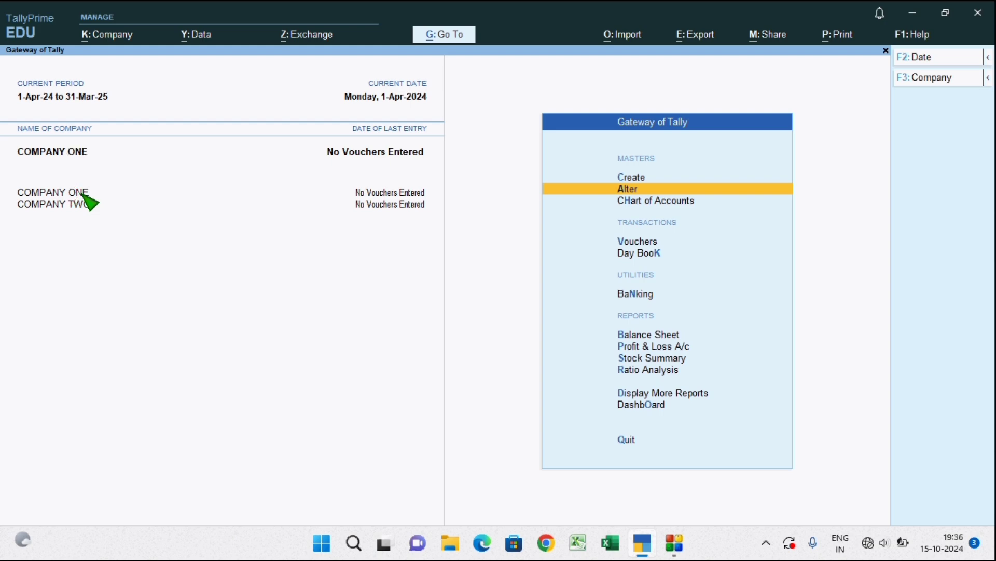
Examine the DELL COMPUTER stock item's unit and GST details in COMPANY ONE, and return to the Gateway of Tally without changing it
click(630, 189)
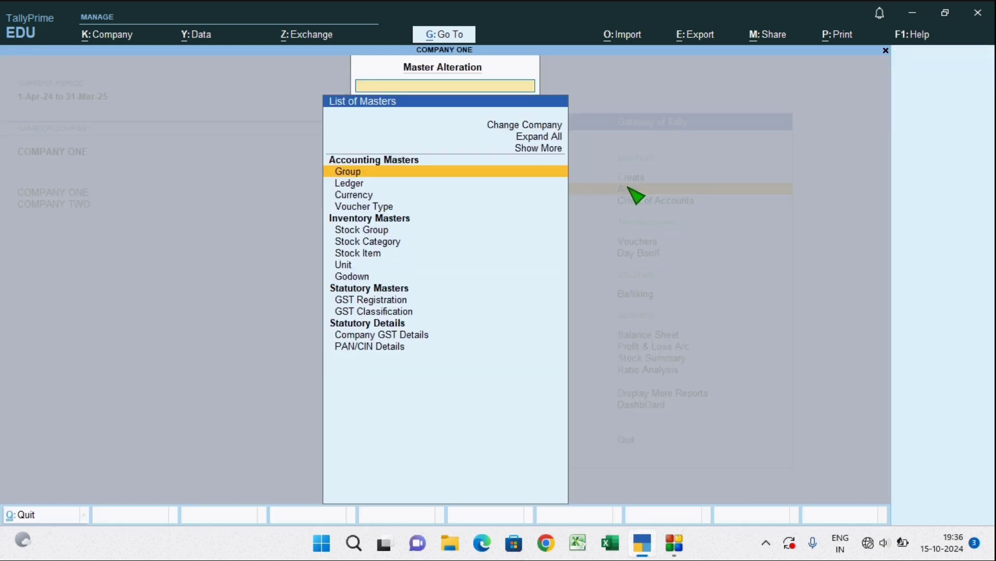
click(362, 255)
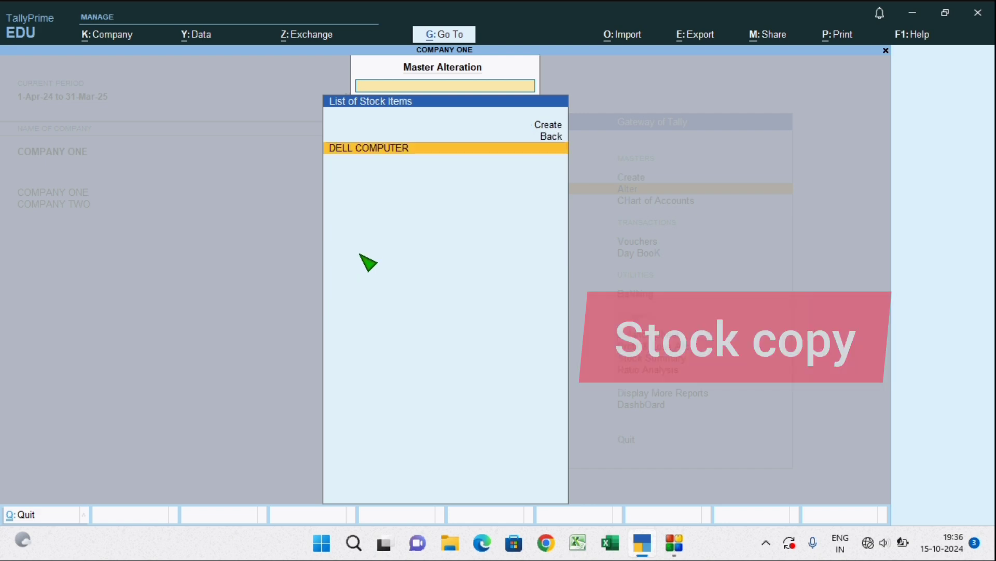
click(368, 151)
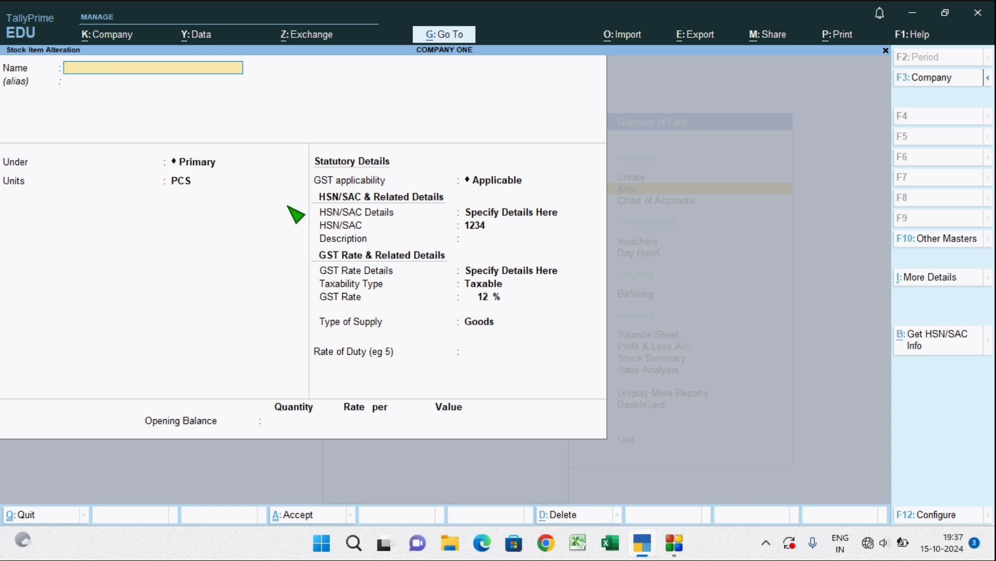
key(Escape)
key(y)
key(Escape)
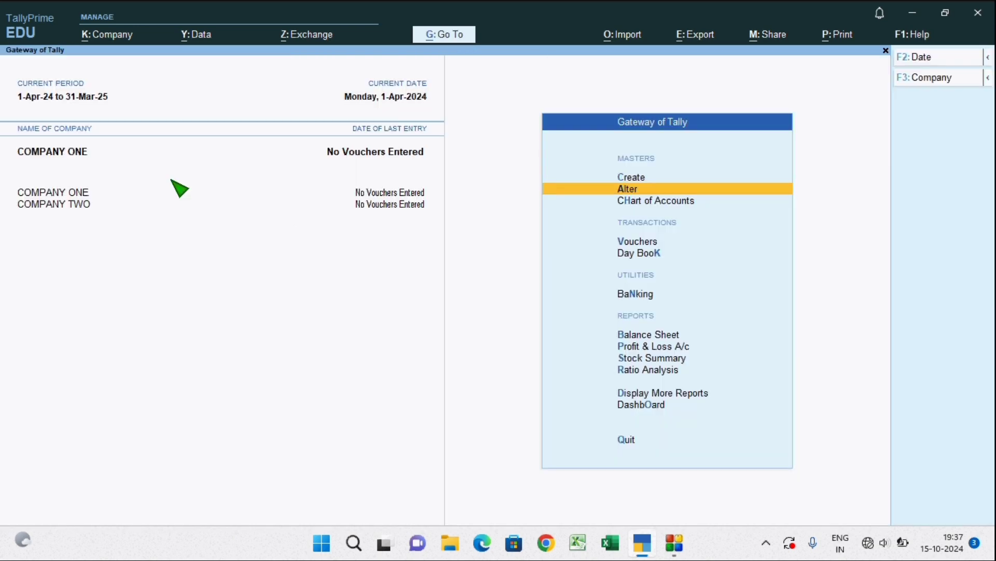
Delete the DELL COMPUTER stock item from COMPANY TWO, check its stock item list, and return to the Gateway of Tally
click(87, 204)
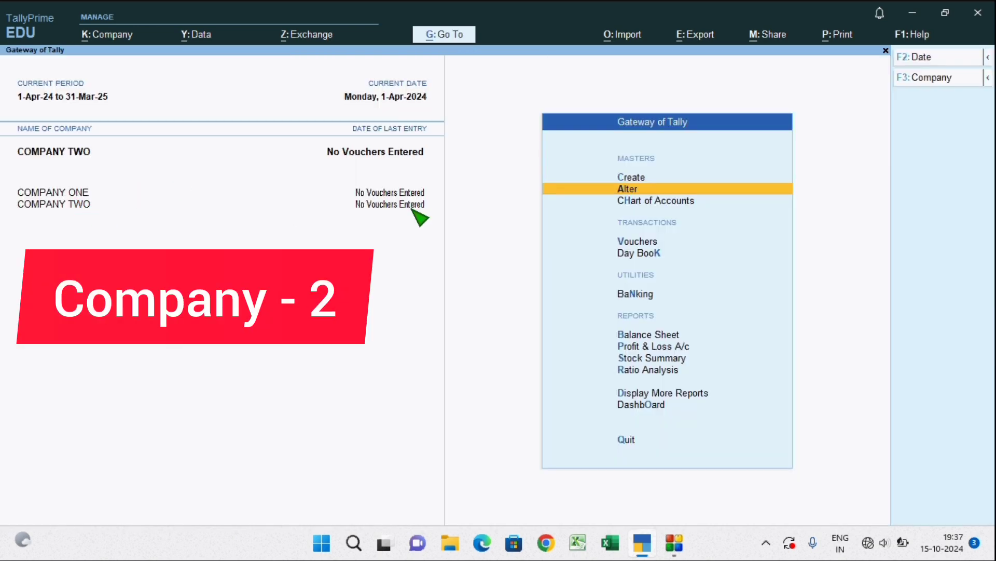
click(632, 188)
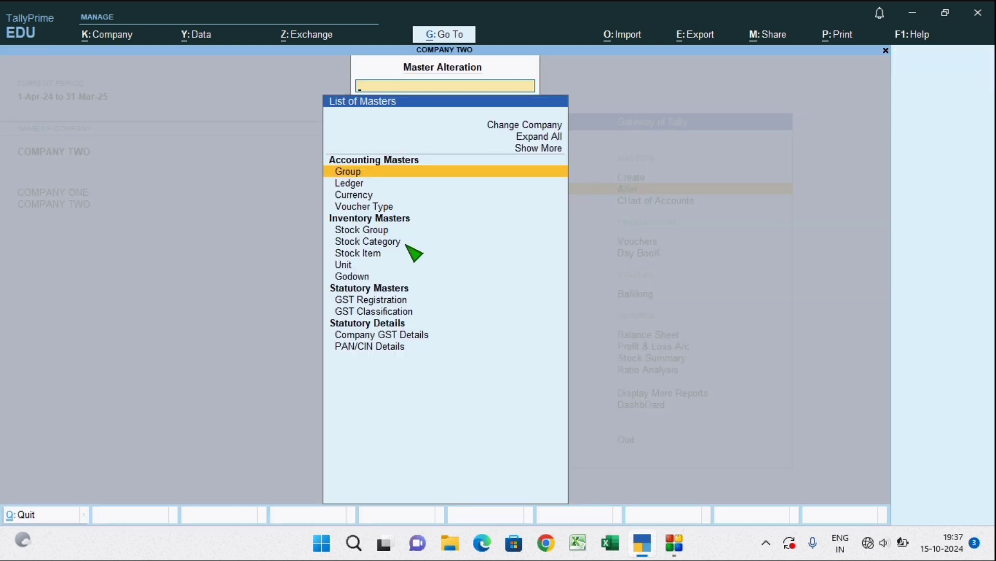
click(370, 253)
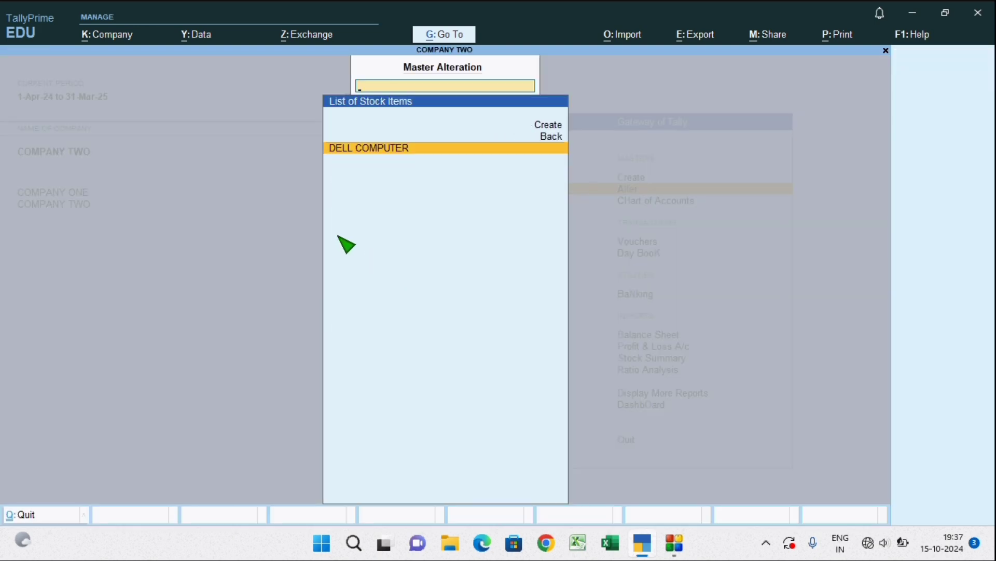
click(375, 149)
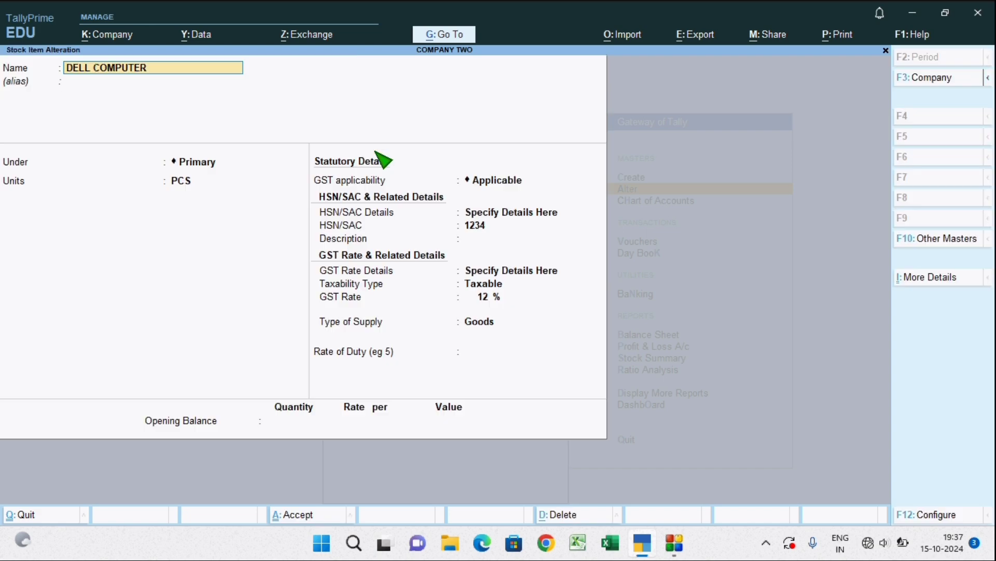
click(376, 152)
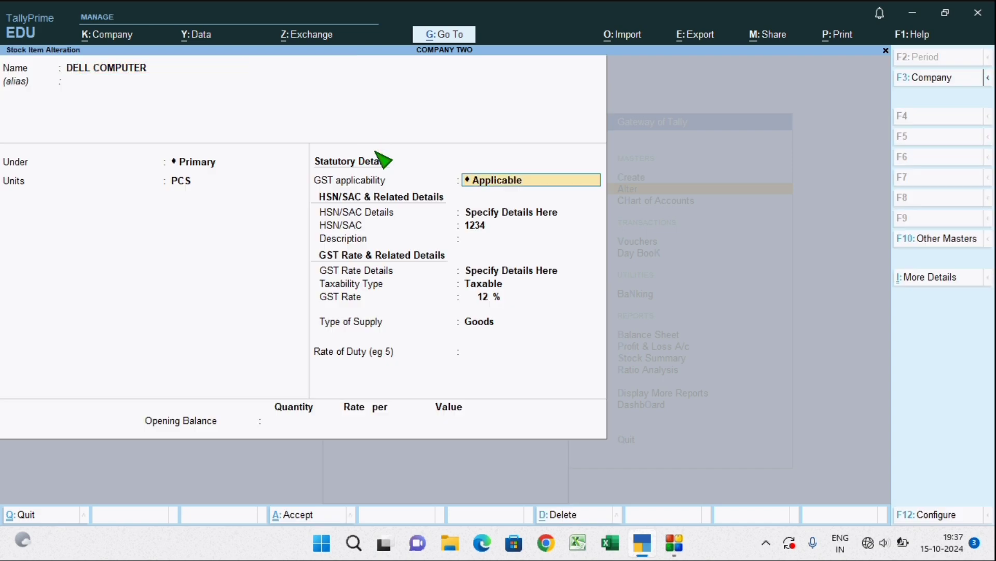
key(alt)
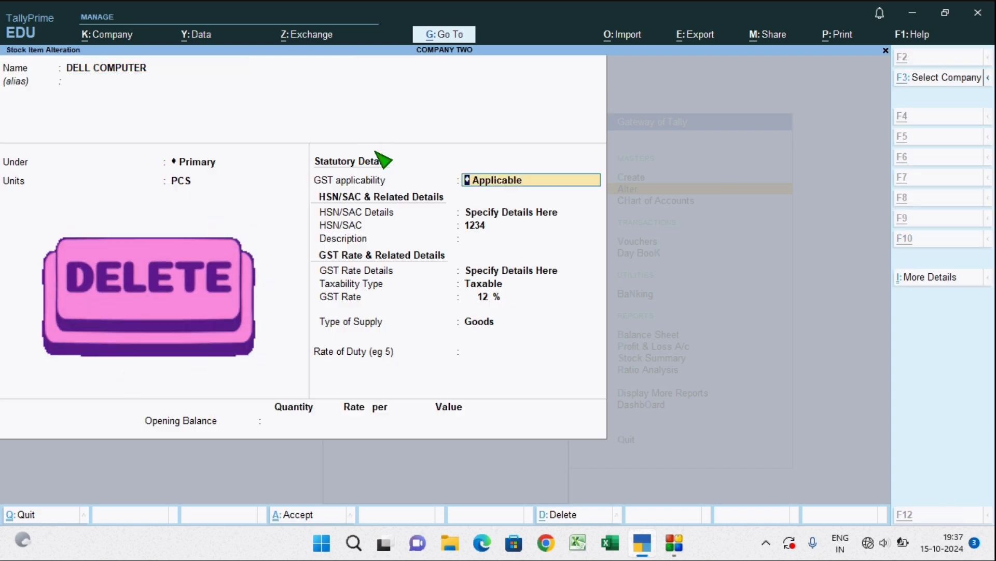
key(alt+d)
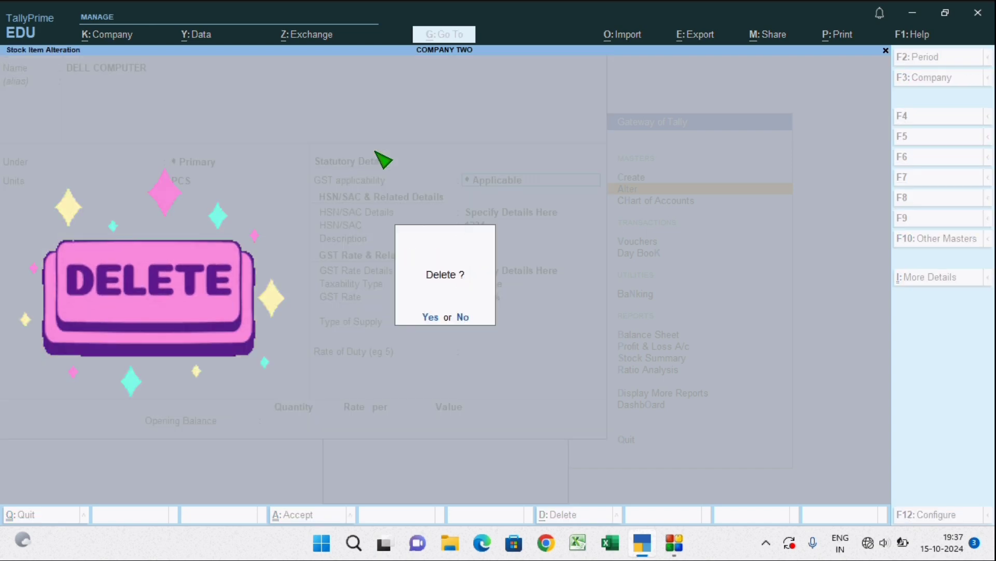
click(433, 316)
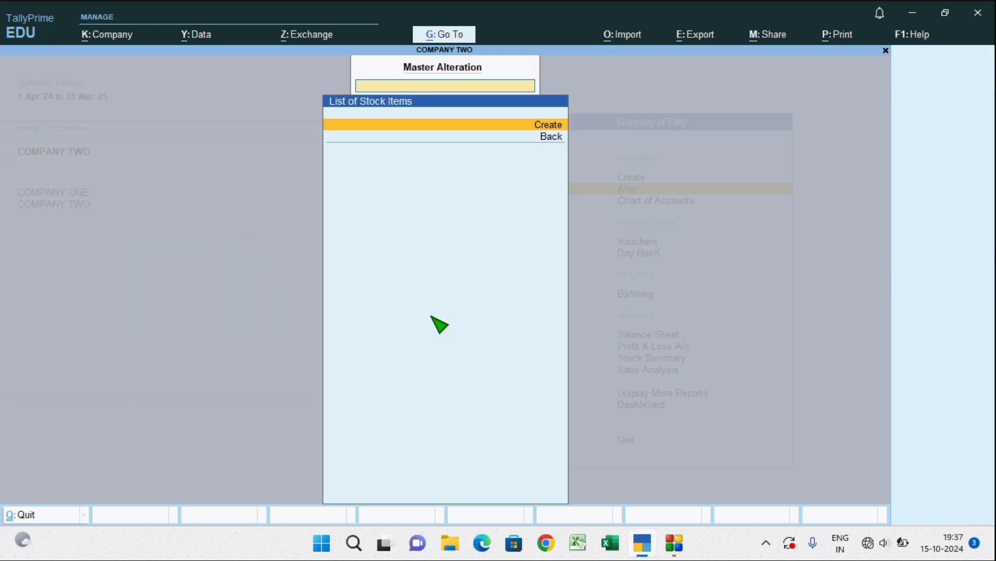
key(BackSpace)
click(390, 254)
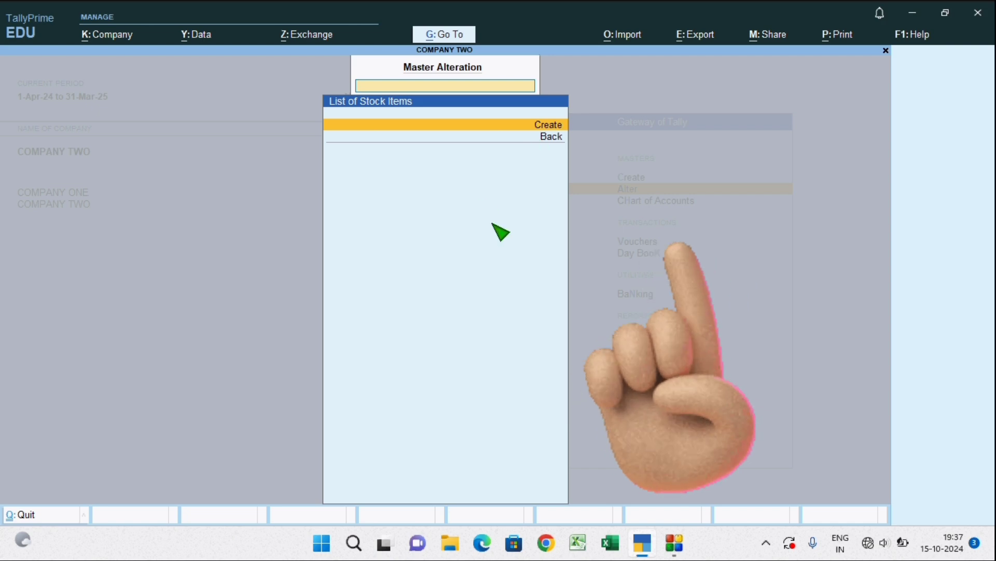
key(Escape)
key(Escape)
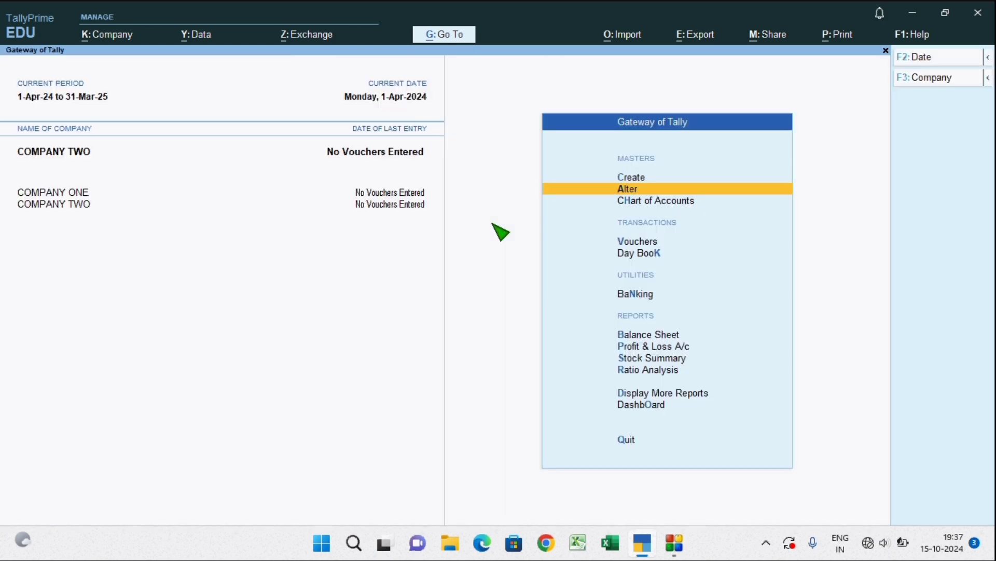
Copy the DELL COMPUTER stock item from COMPANY ONE into COMPANY TWO by changing company in its alteration form and accepting it
click(81, 195)
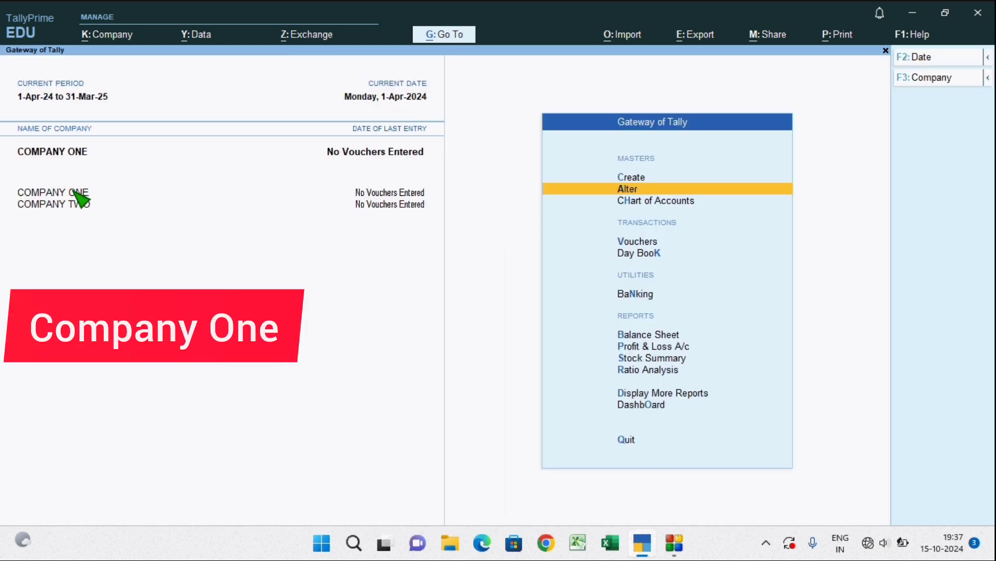
click(634, 191)
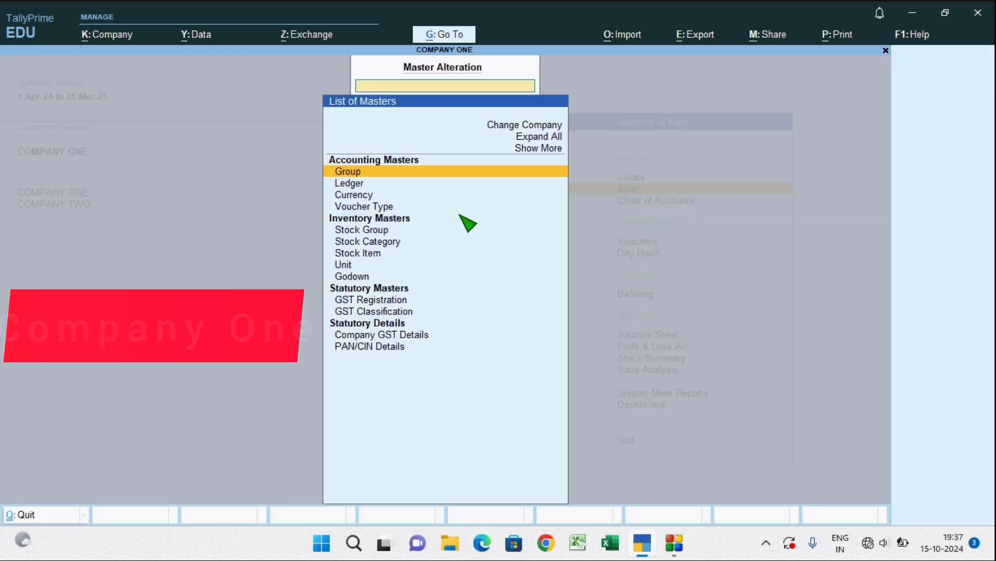
click(368, 254)
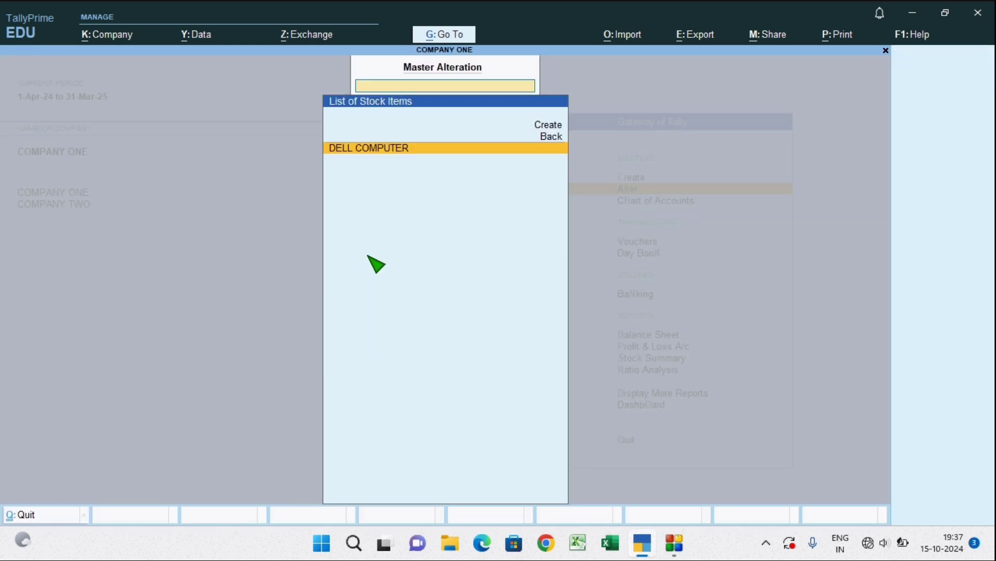
click(390, 158)
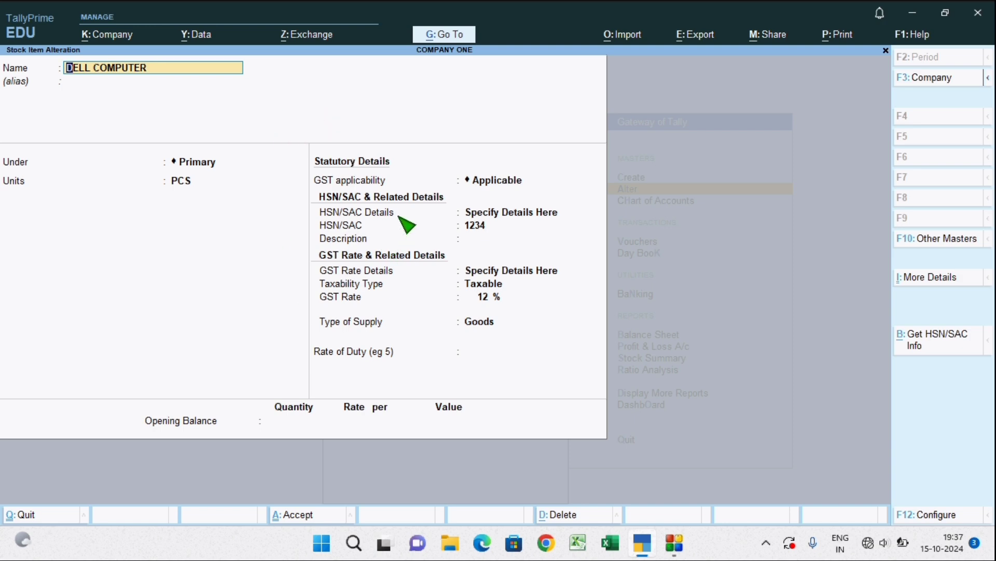
click(946, 77)
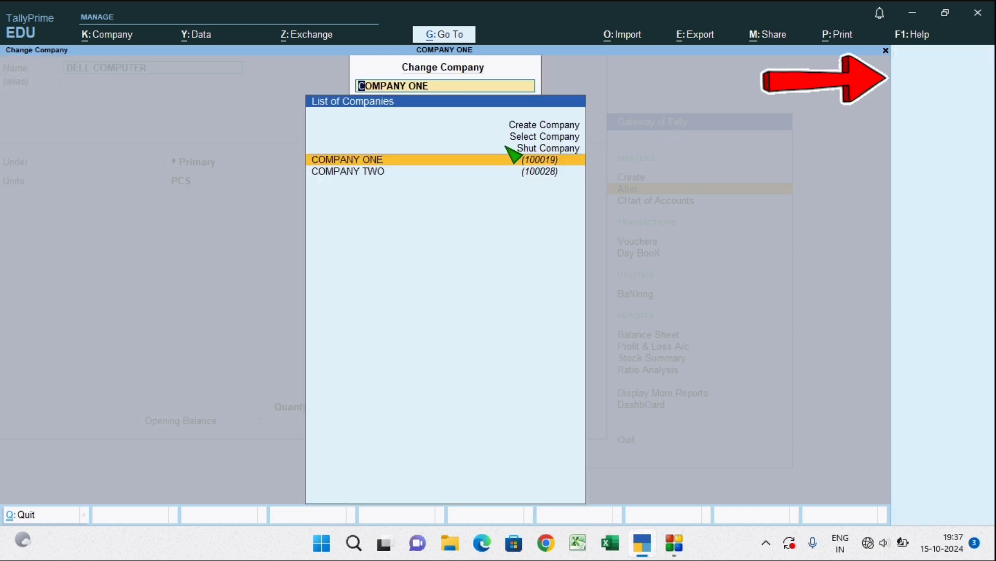
click(374, 172)
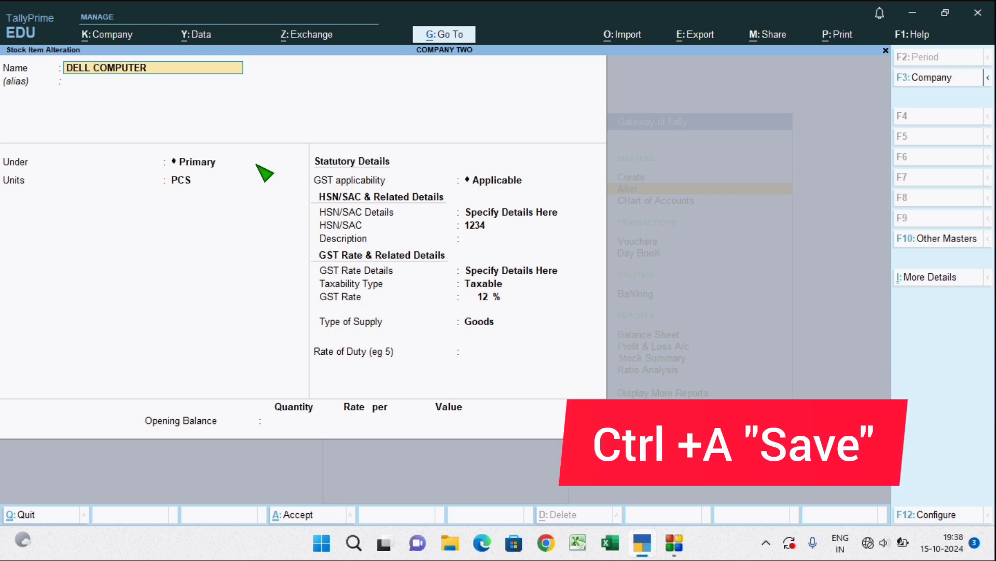
key(ctrl)
key(ctrl+a)
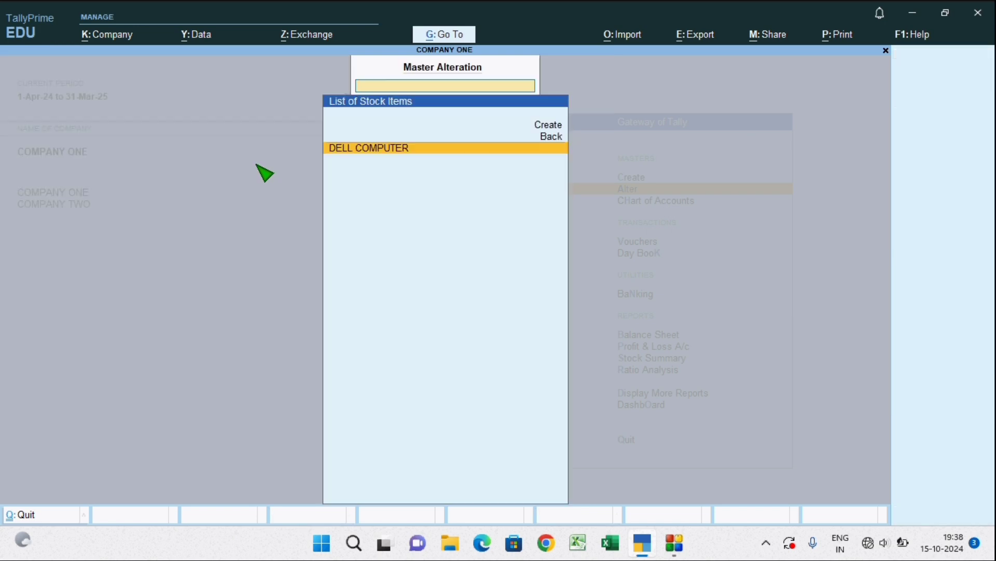
key(Escape)
key(Escape)
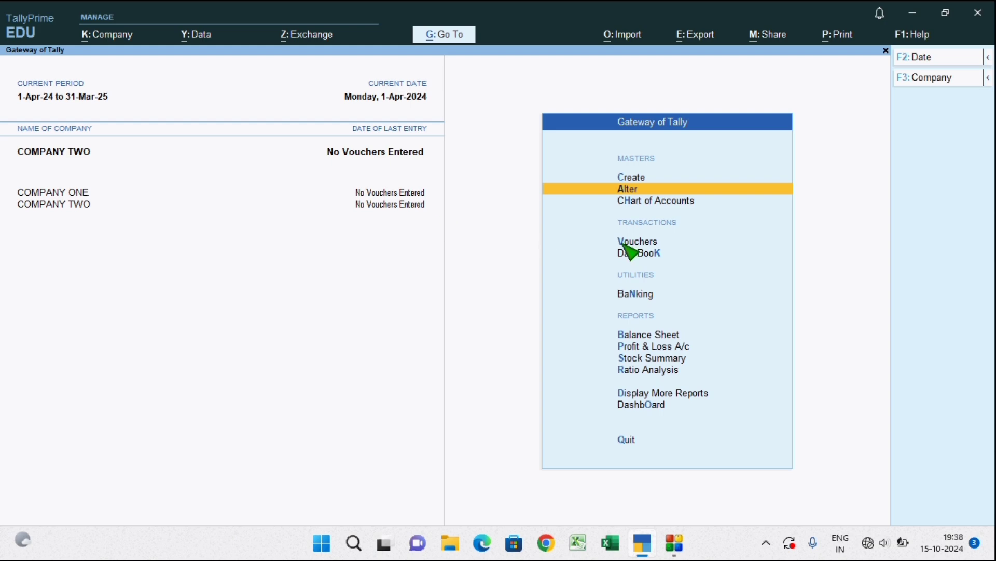
Look over the list of ledgers in COMPANY TWO and return to the list of masters
click(629, 190)
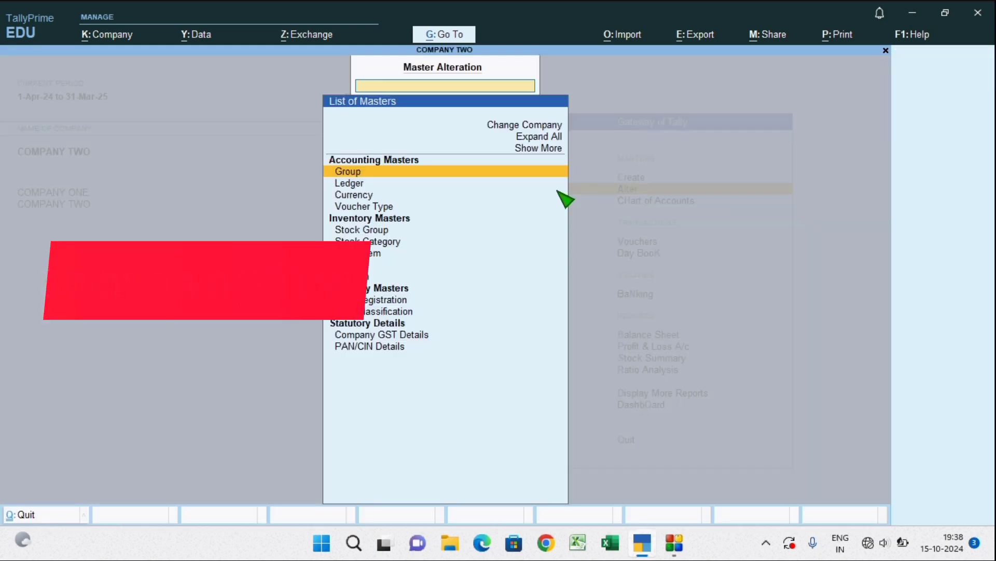
click(354, 185)
key(Escape)
click(355, 185)
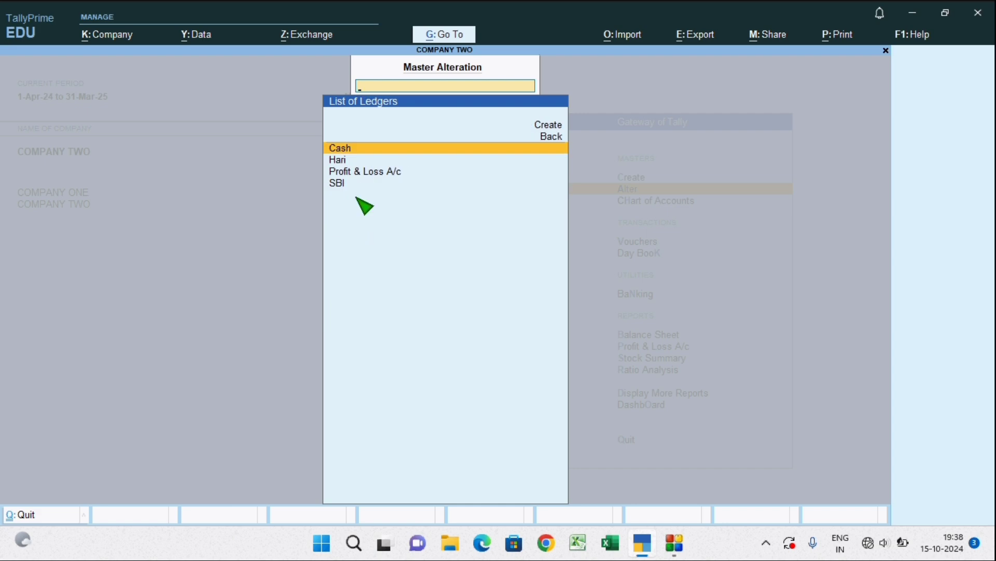
key(Escape)
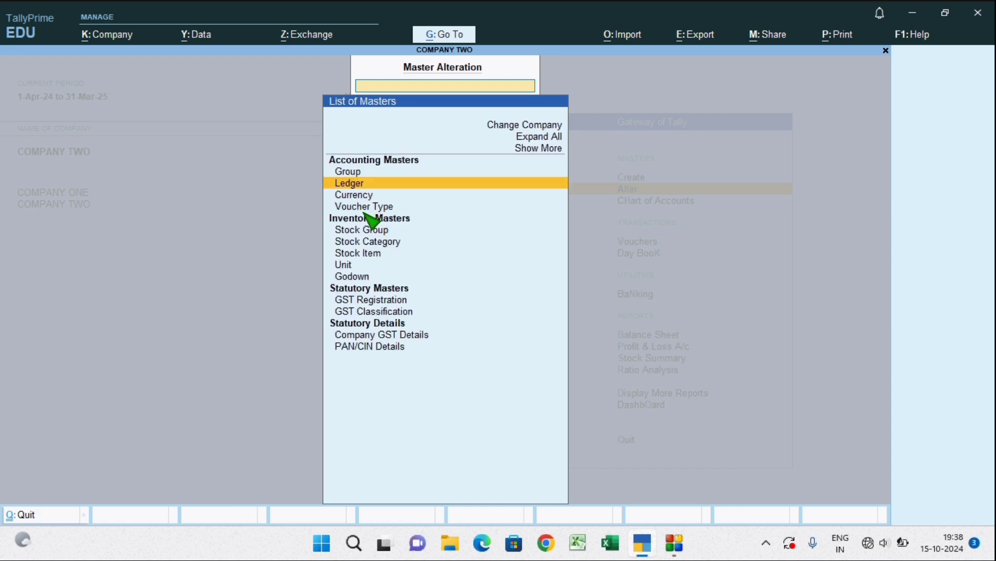
Check the copied DELL COMPUTER stock item's unit, HSN/SAC and GST details in COMPANY TWO, and leave the item unchanged
click(365, 252)
click(387, 150)
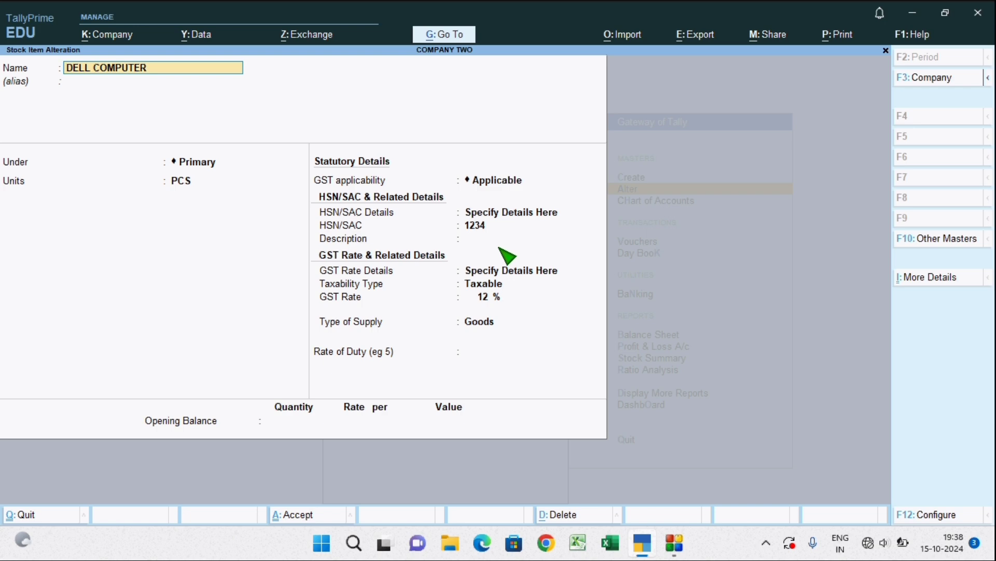
key(Escape)
key(Escape)
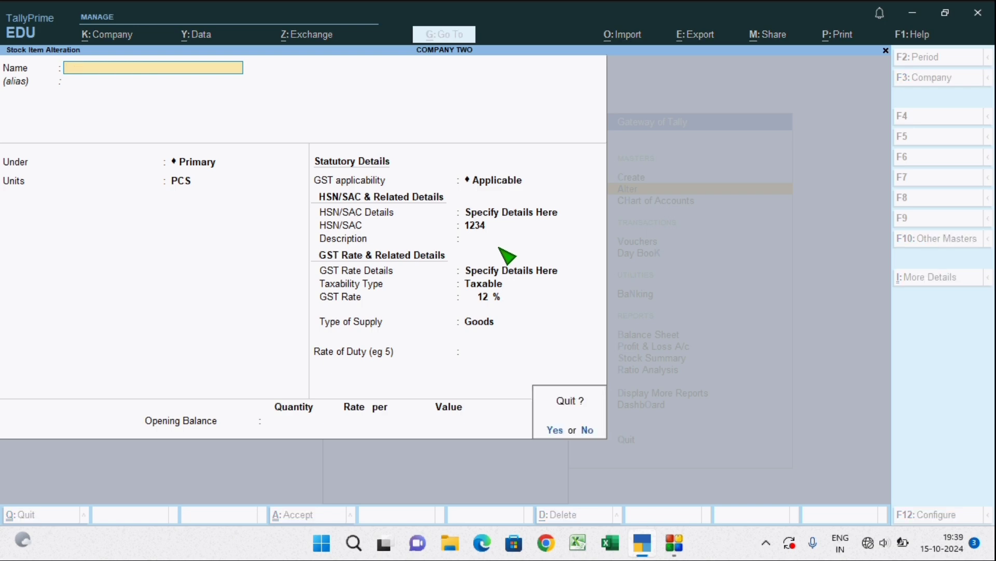
key(Return)
key(Escape)
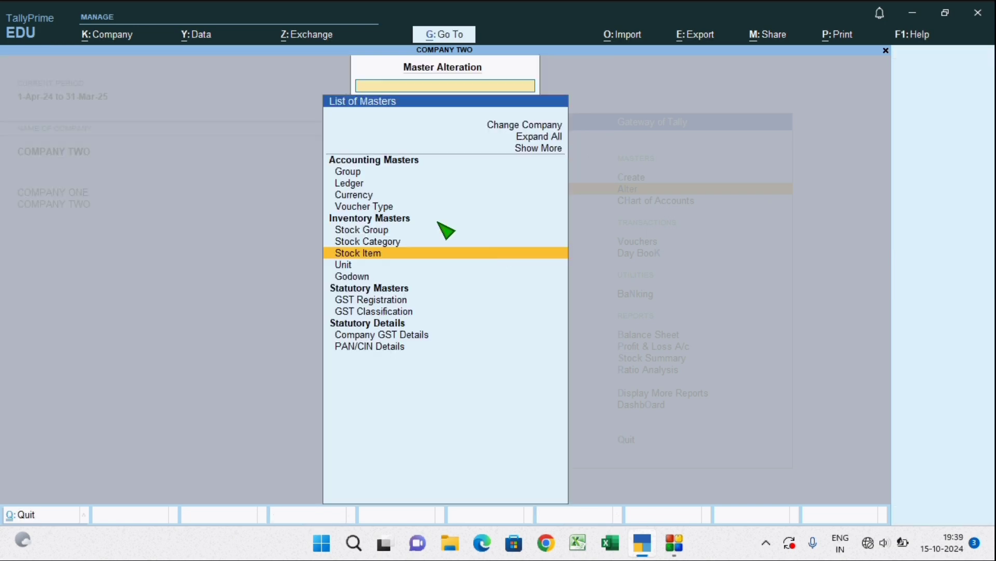
Review COMPANY TWO's ledger list once more and return to the Gateway of Tally
click(350, 185)
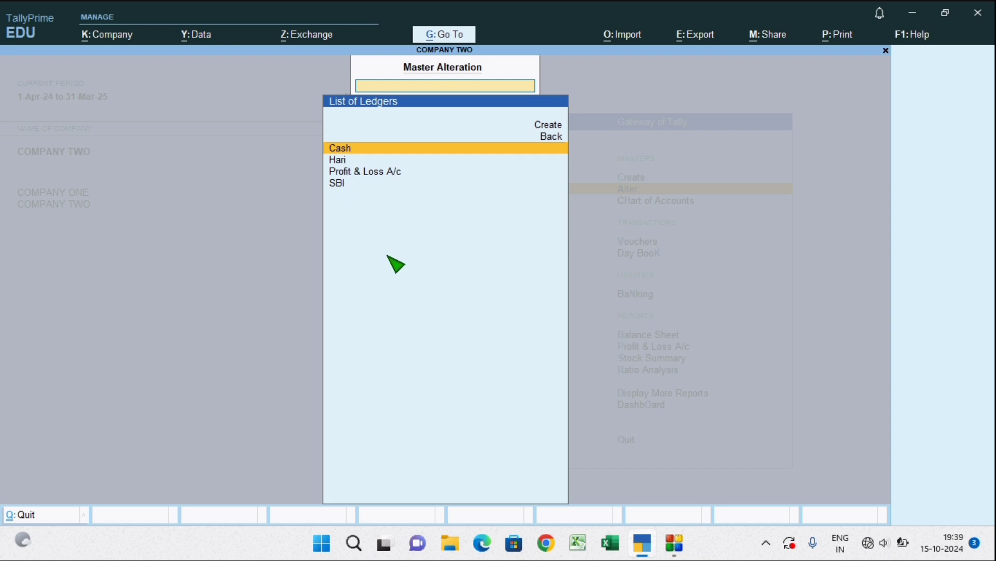
key(Escape)
key(Escape)
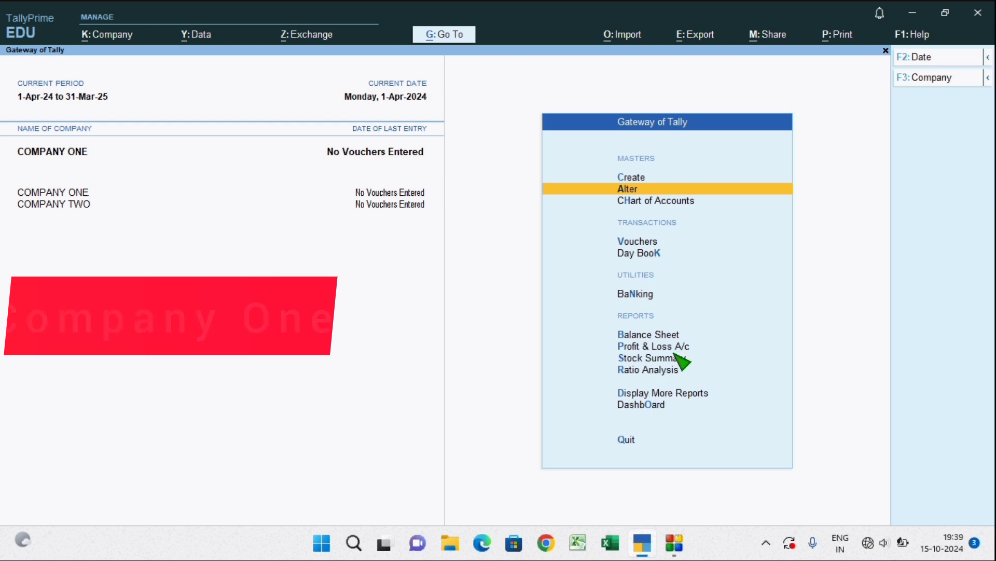
View the Day Book of COMPANY ONE and return to the Gateway of Tally
click(668, 396)
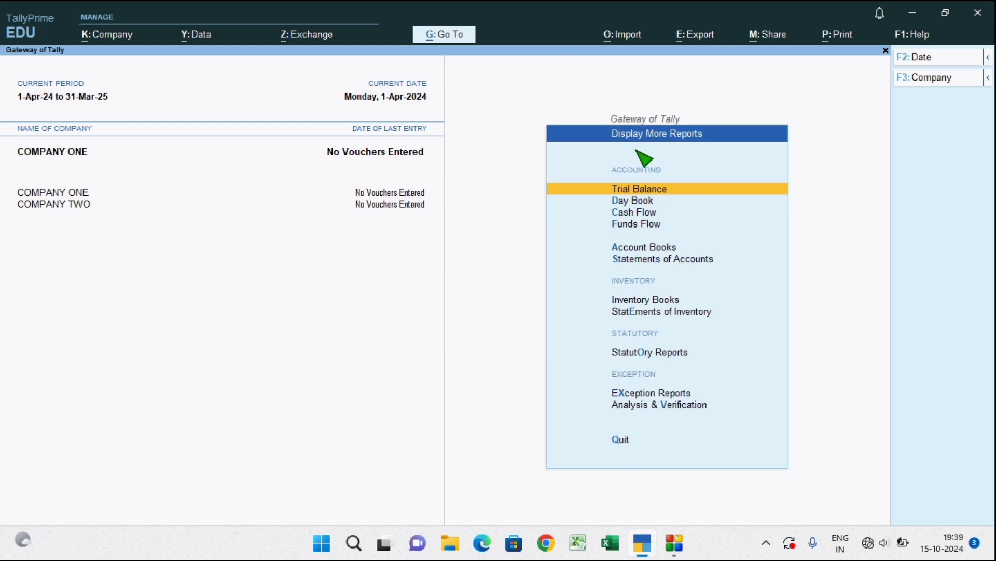
click(639, 202)
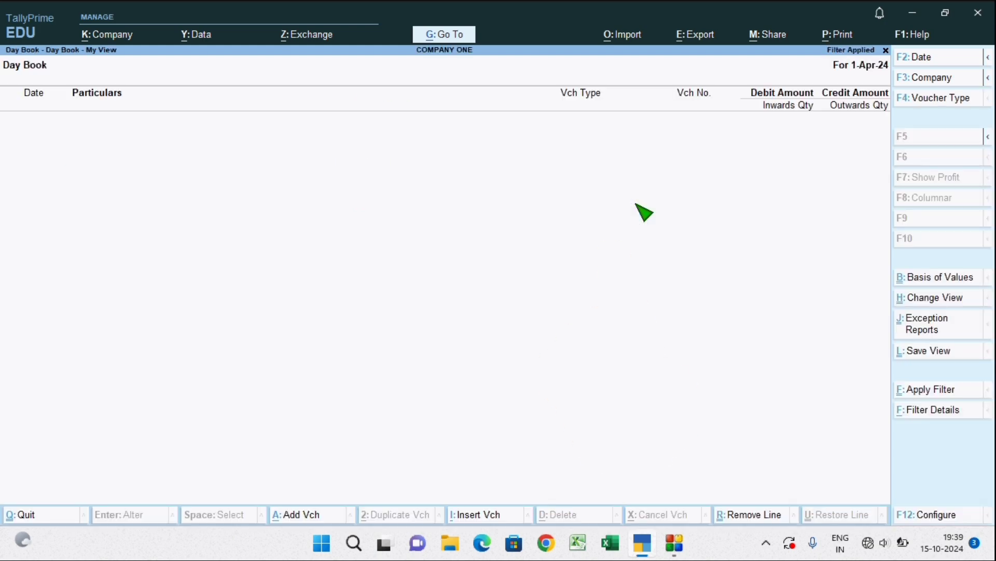
key(Escape)
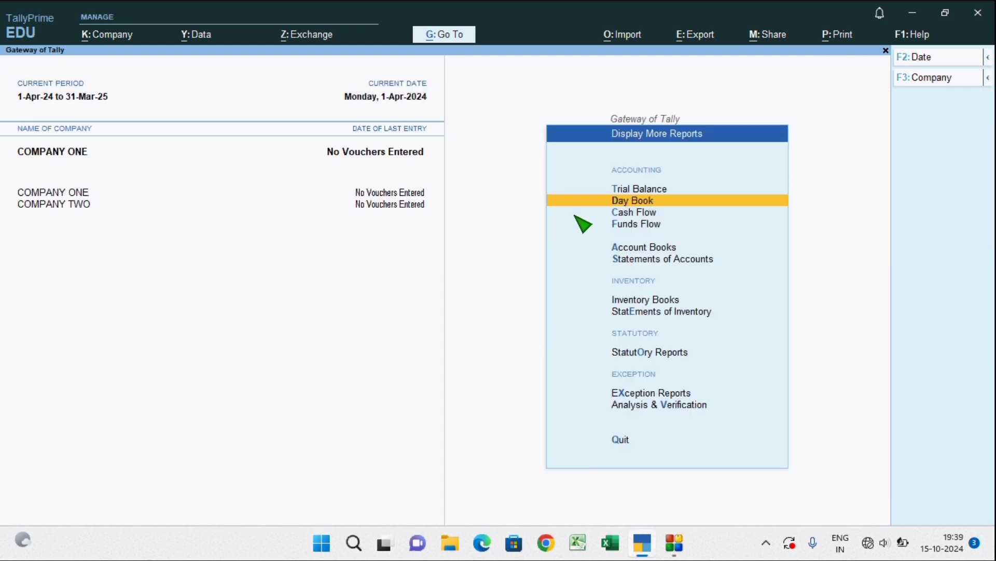
key(Escape)
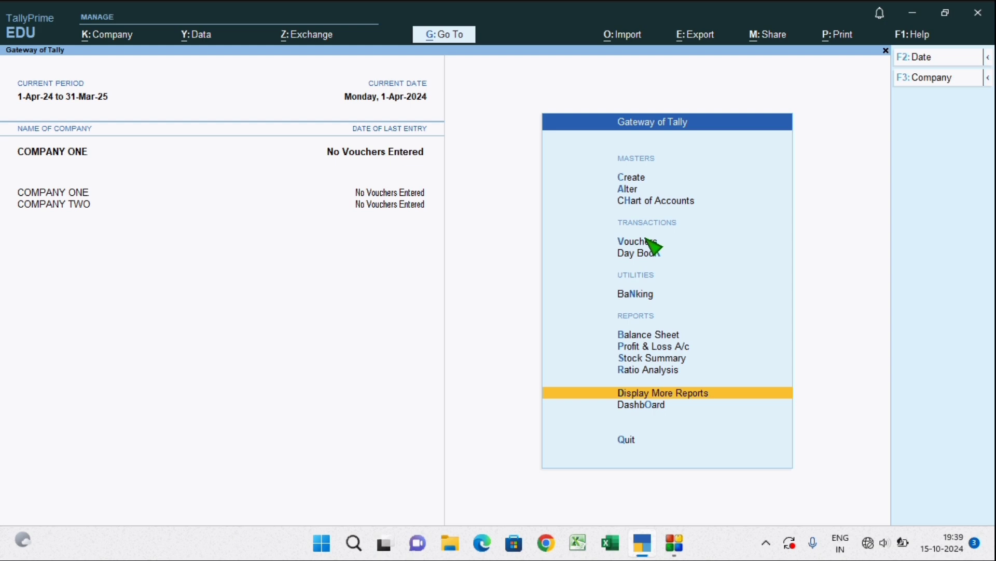
Start a sales voucher in COMPANY ONE for the customer ledger listed directly below Cash, accepting the default dispatch and party details
click(651, 245)
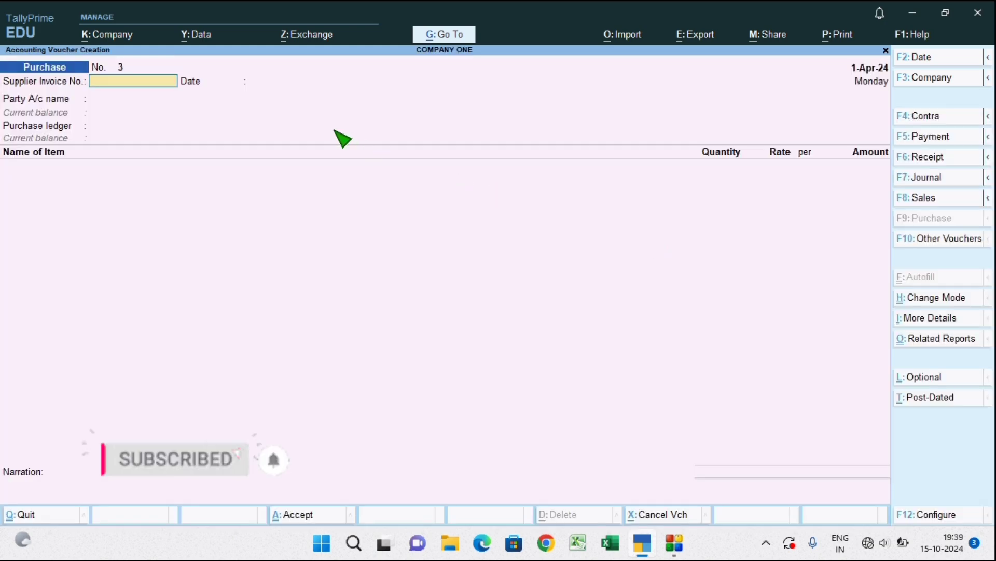
click(924, 200)
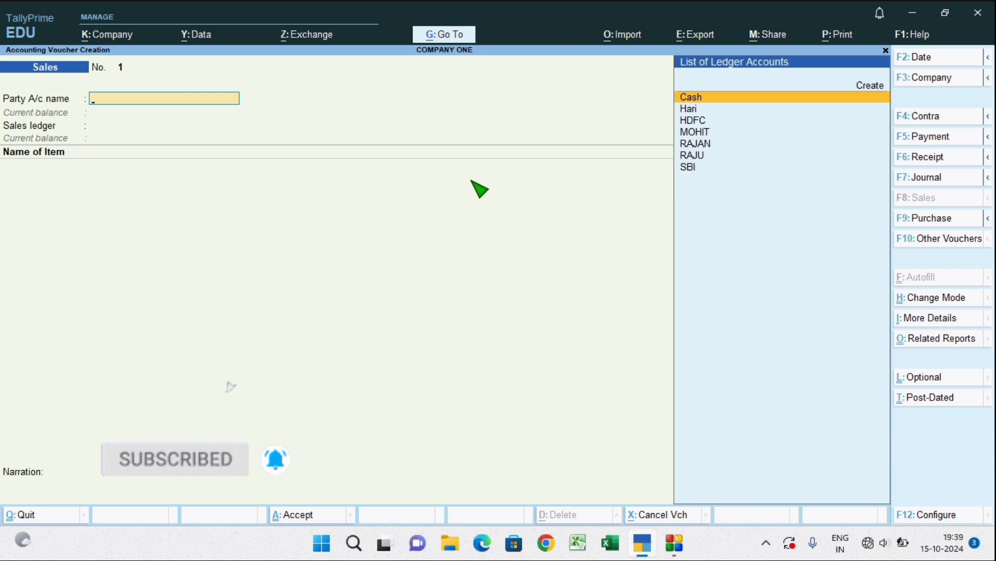
key(Down)
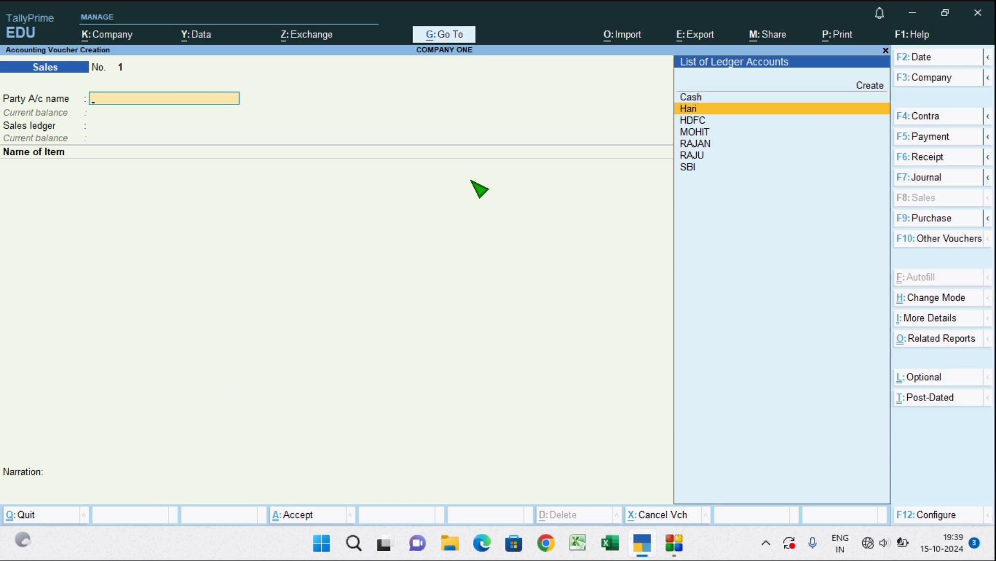
key(Return)
key(Return)
key(Return)
key(Return)
key(Return)
key(Return)
key(Return)
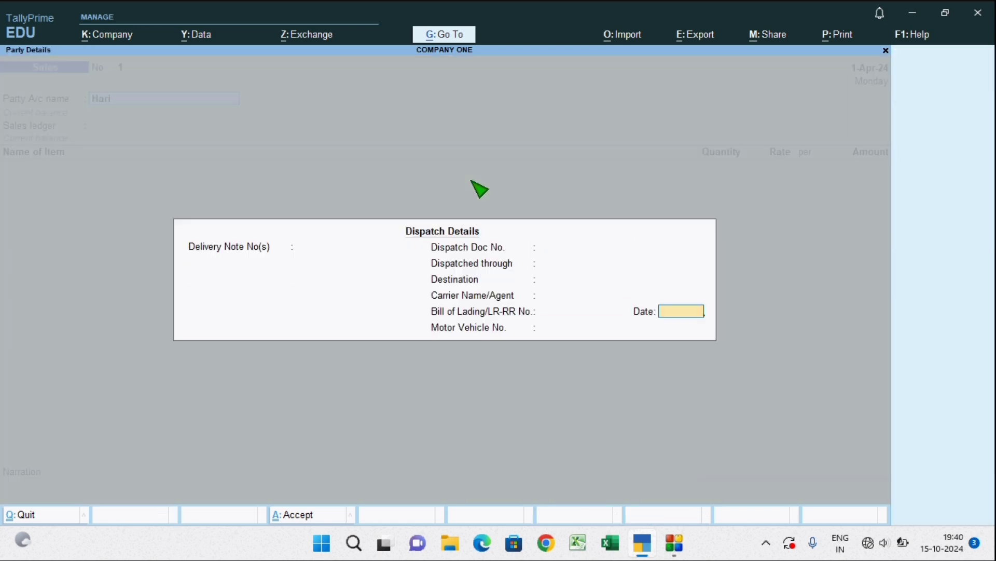
key(Return)
key(Return)
key(Return)
key(Return)
key(Return)
key(Return)
key(Return)
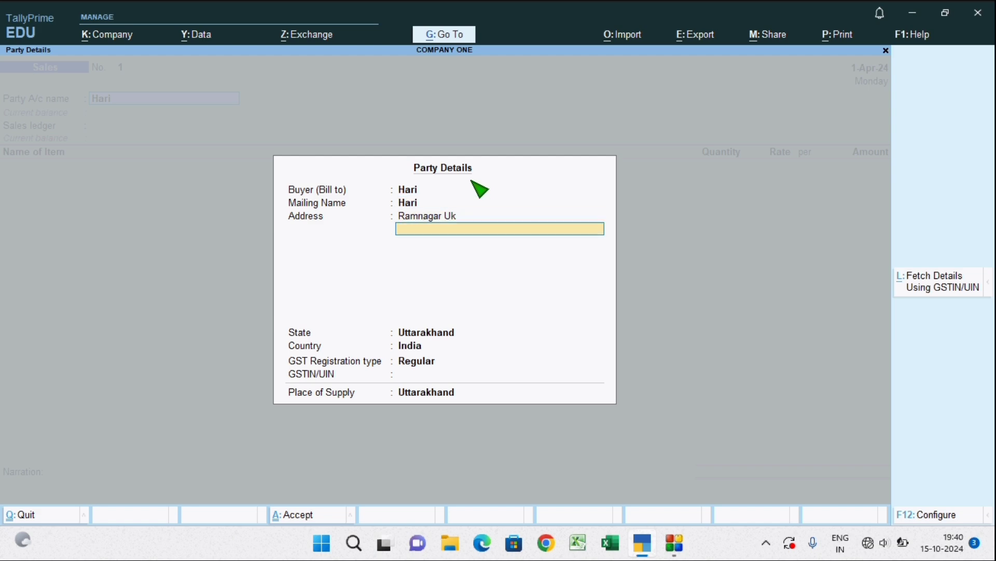
key(Return)
key(Return)
key(Return)
Create a ledger named SALES under Sales Accounts from within the voucher and use it as the sales ledger
key(alt+c)
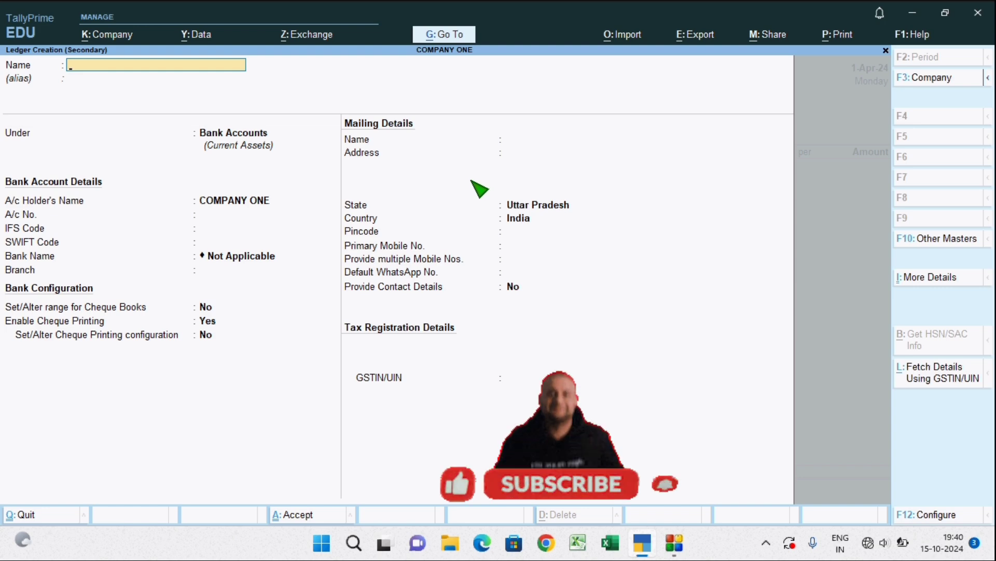
text(SALES)
key(Return)
text(Sal)
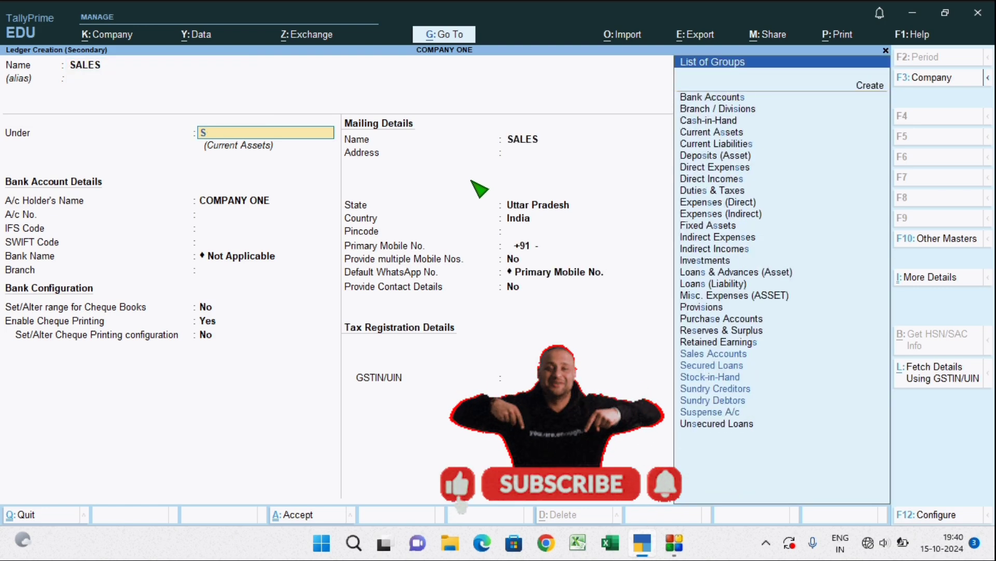
key(Return)
key(Return)
key(Return)
key(Return)
key(Return)
key(Return)
key(Return)
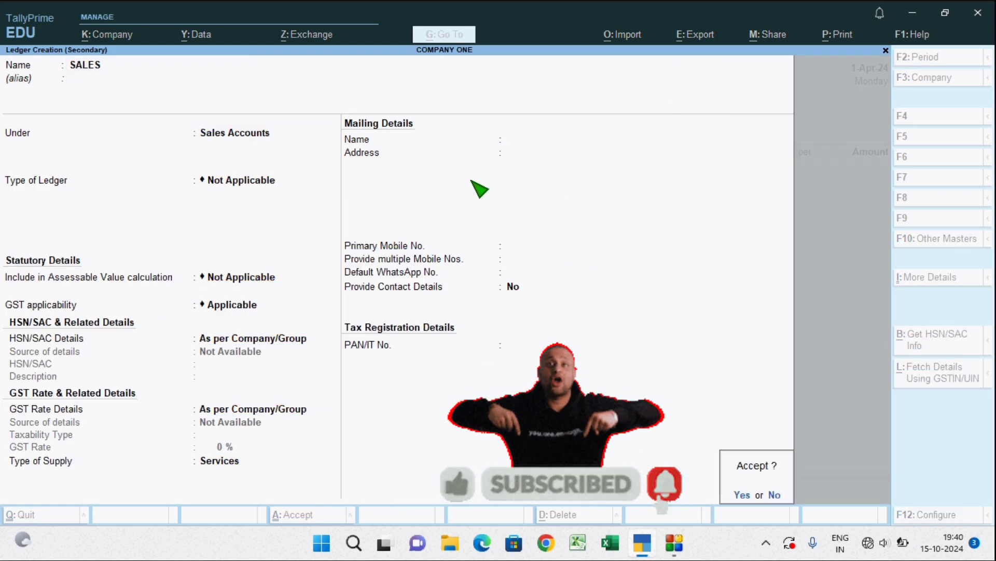
key(Return)
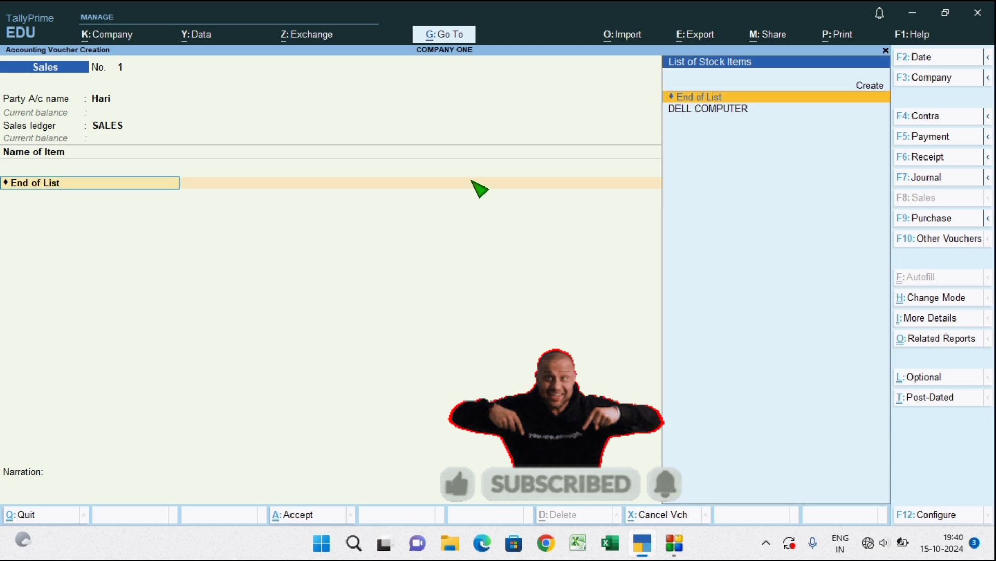
Add DELL COMPUTER to the sales voucher with a quantity of 2 PCS and a rate of 1,200
key(Down)
key(Return)
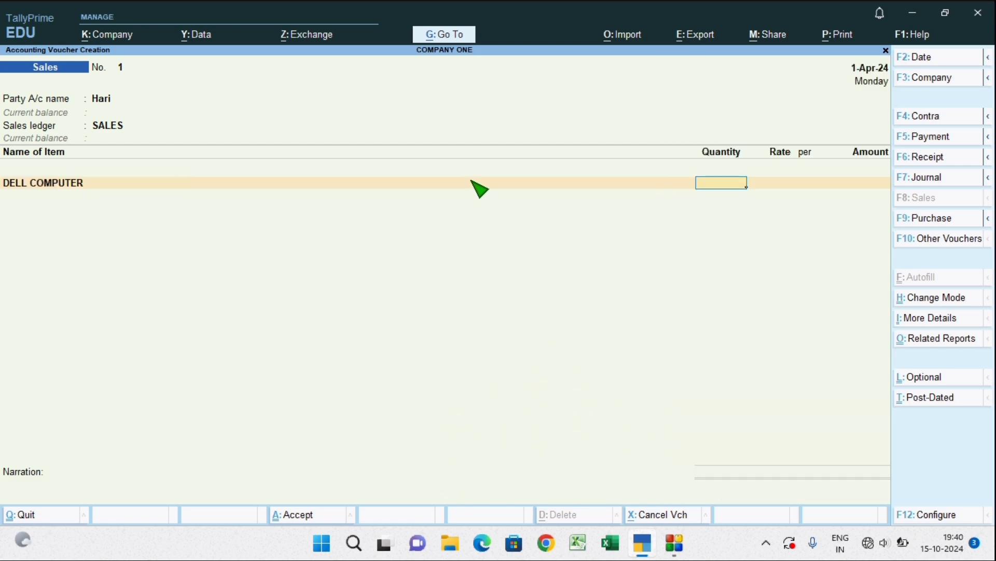
key(Return)
key(Return)
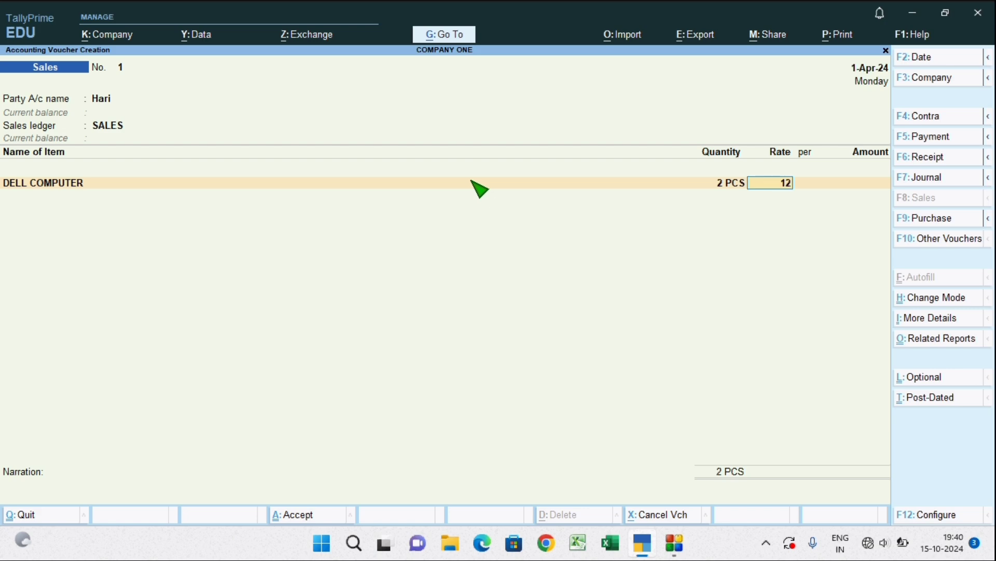
text(1200)
key(Return)
key(Return)
key(Return)
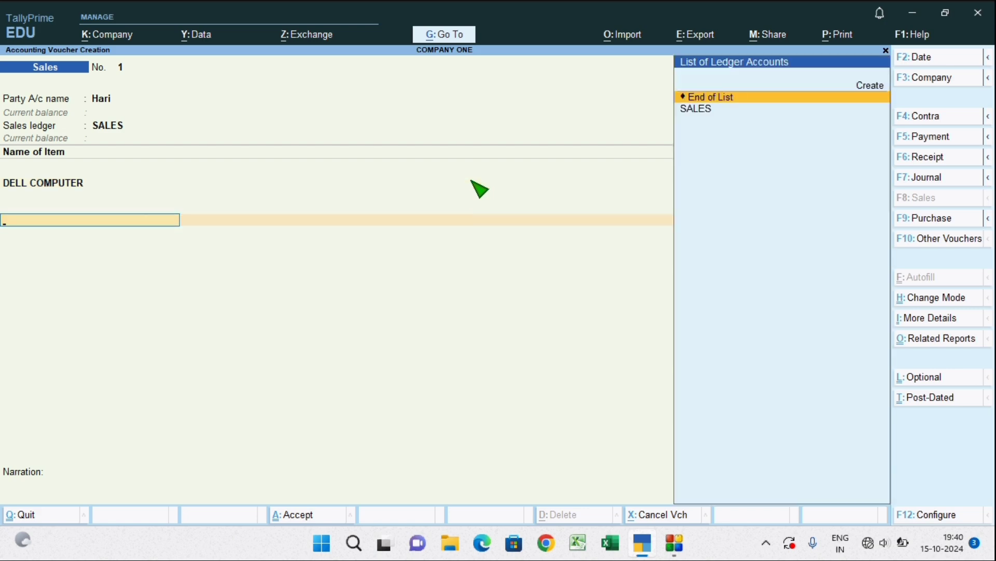
Correct the DELL COMPUTER rate to 12,000, save the sales voucher, and return to the Gateway of Tally
key(BackSpace)
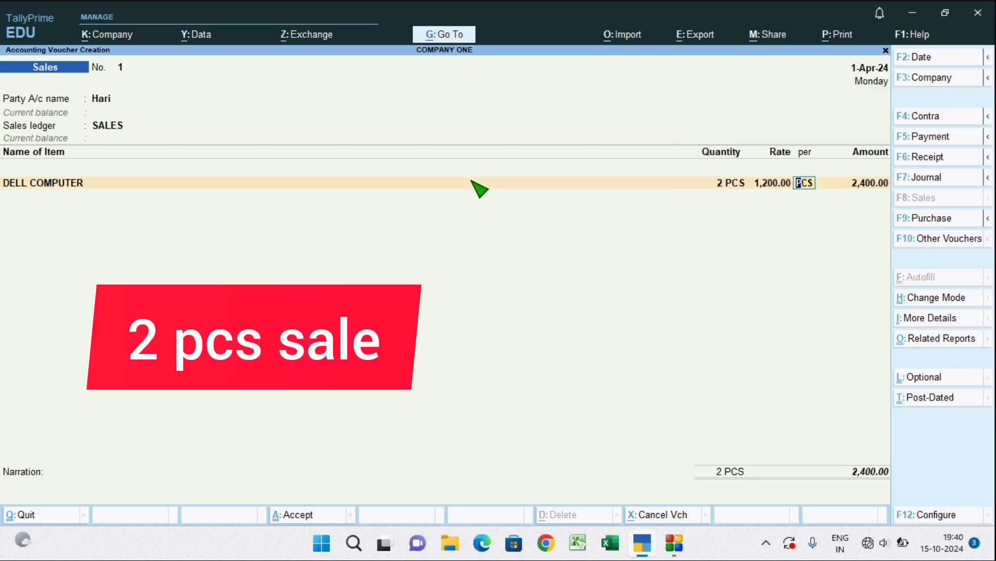
key(BackSpace)
text(12000)
key(Return)
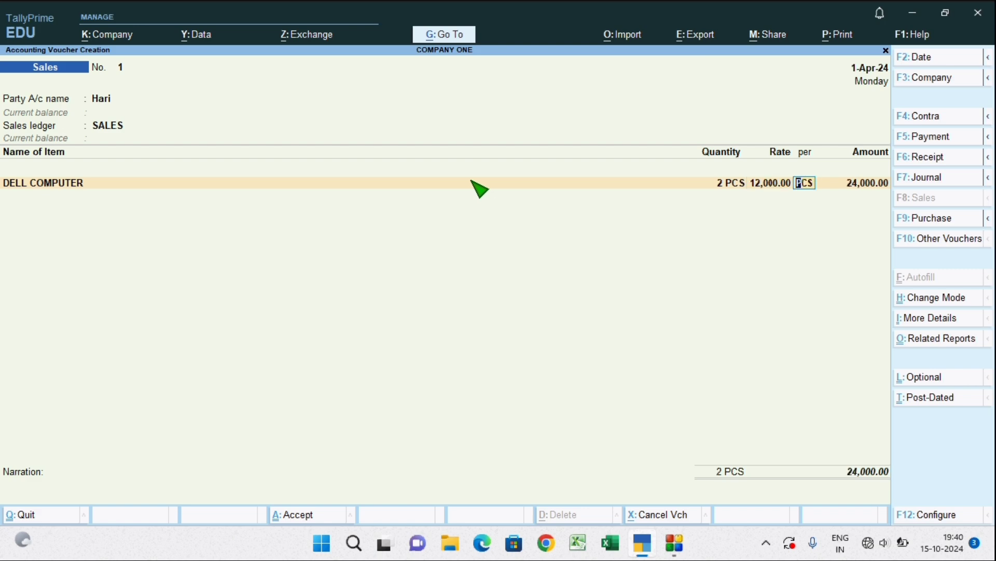
key(Return)
key(Return)
key(Return)
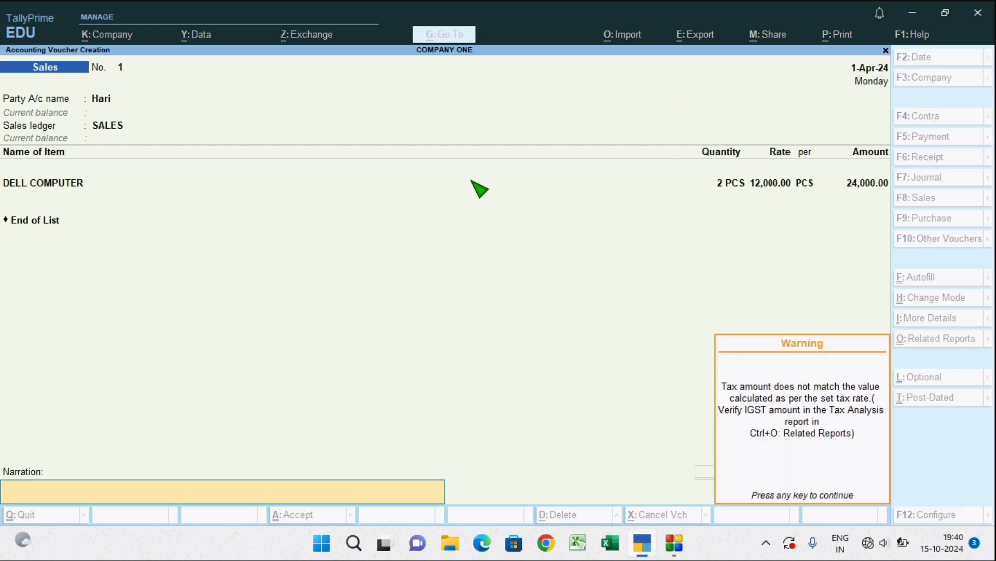
key(Return)
key(Return)
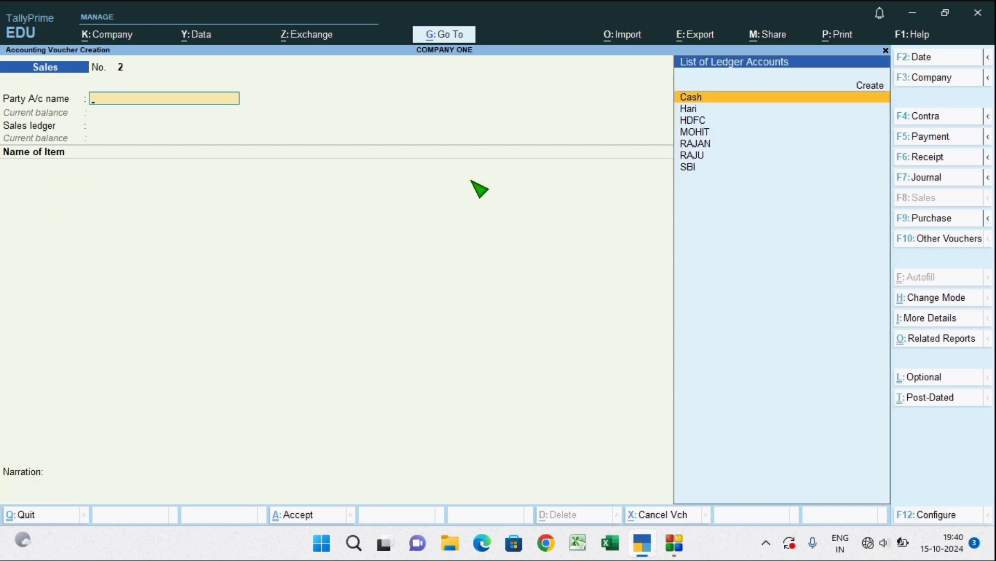
key(Escape)
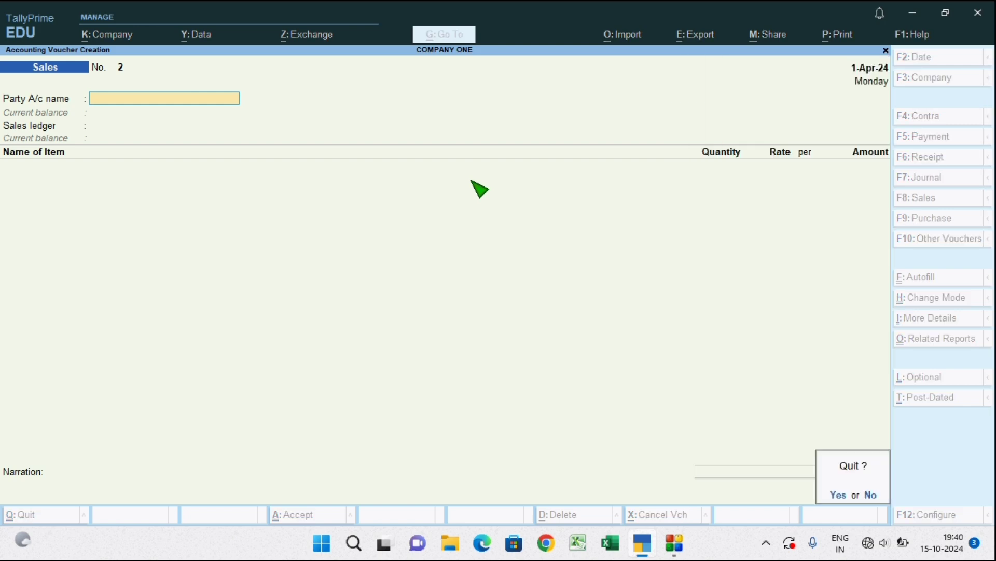
key(y)
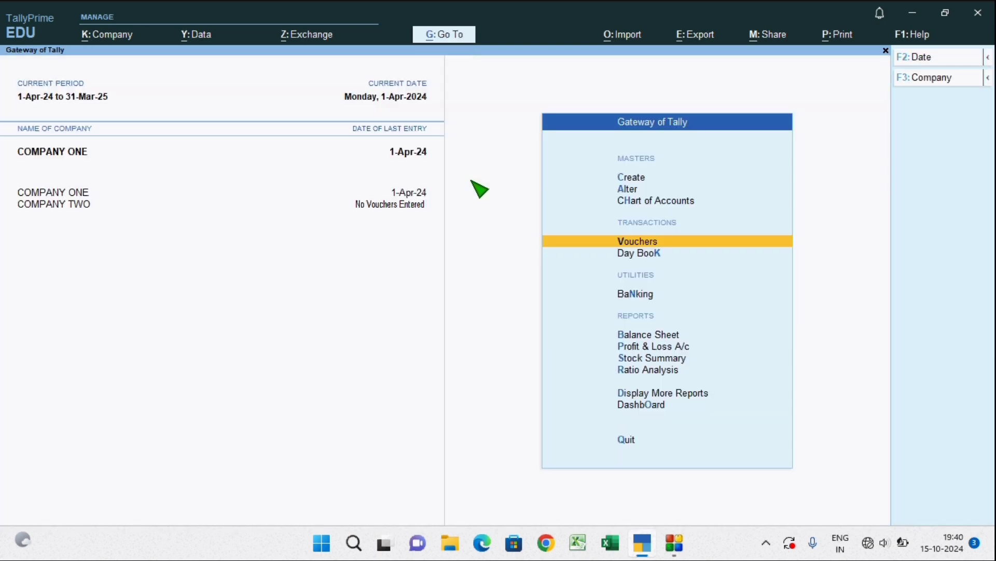
Check the new sales voucher in COMPANY ONE's Day Book and return to the Gateway of Tally
key(Escape)
key(n)
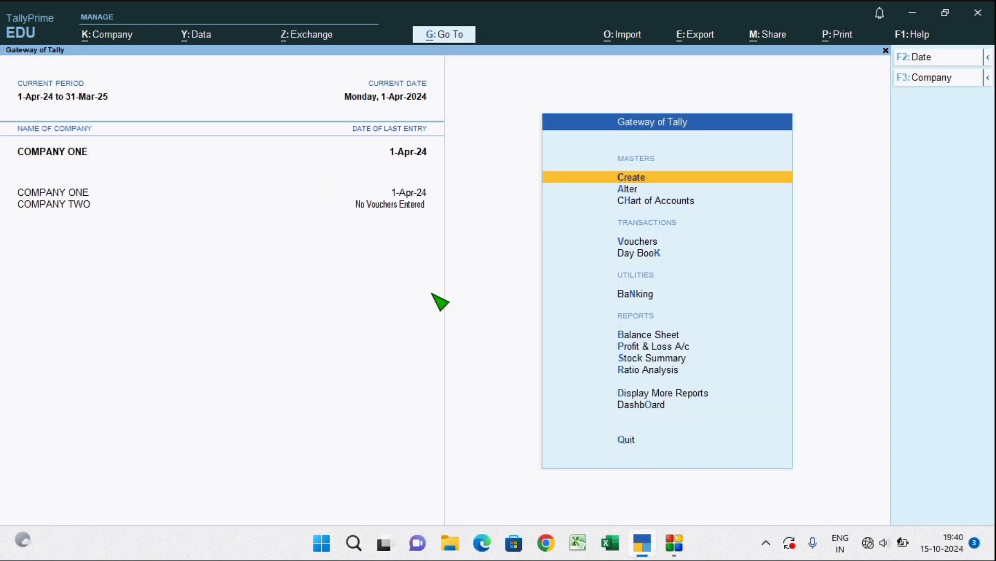
key(d)
key(d)
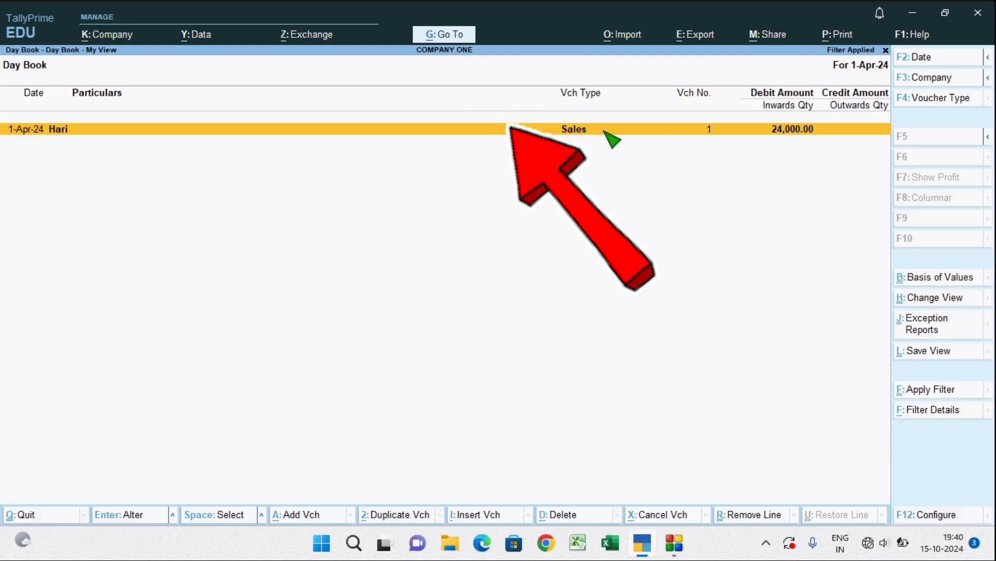
key(Escape)
key(Escape)
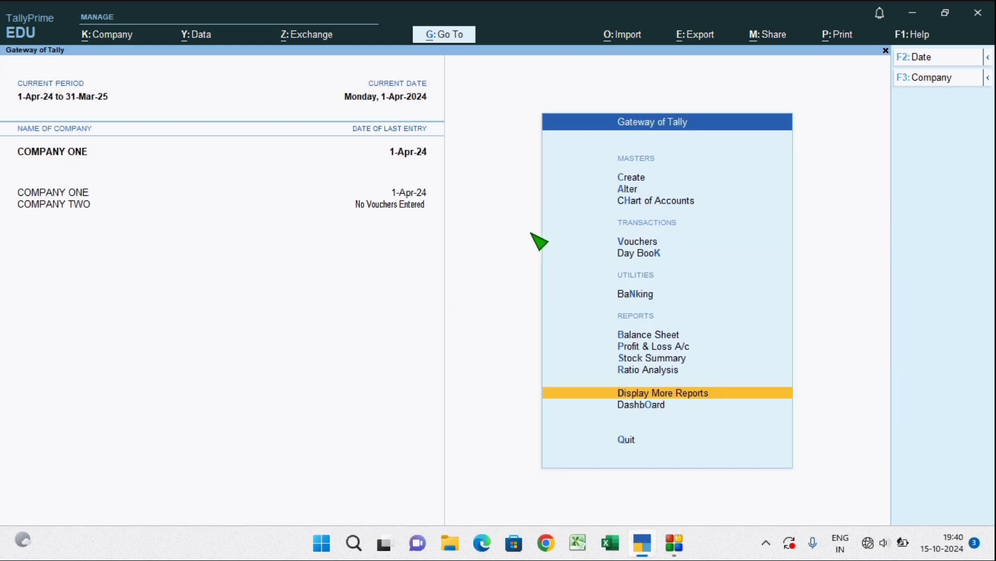
key(Escape)
key(n)
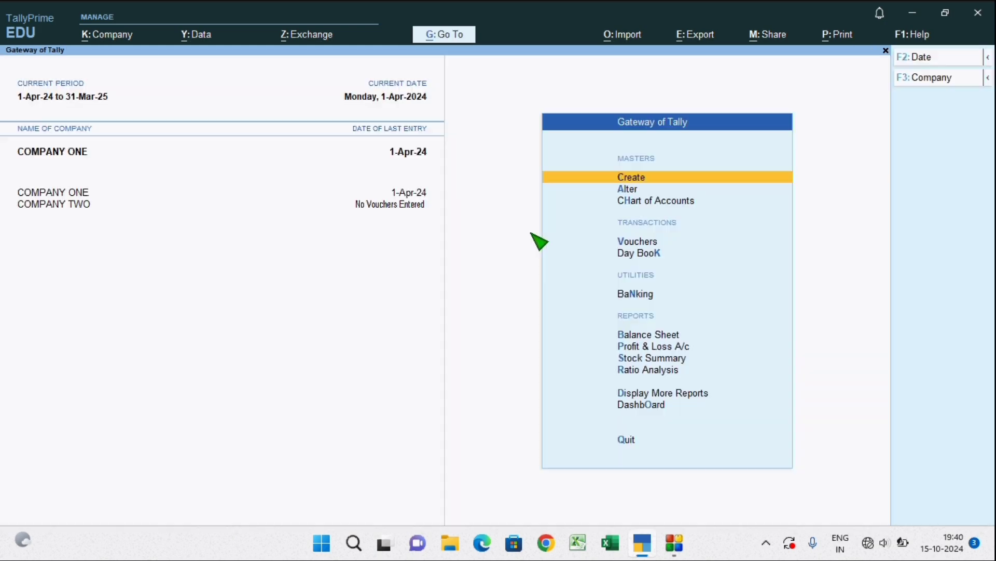
Switch to COMPANY TWO, check its Day Book for vouchers, and return to the Gateway of Tally
click(70, 207)
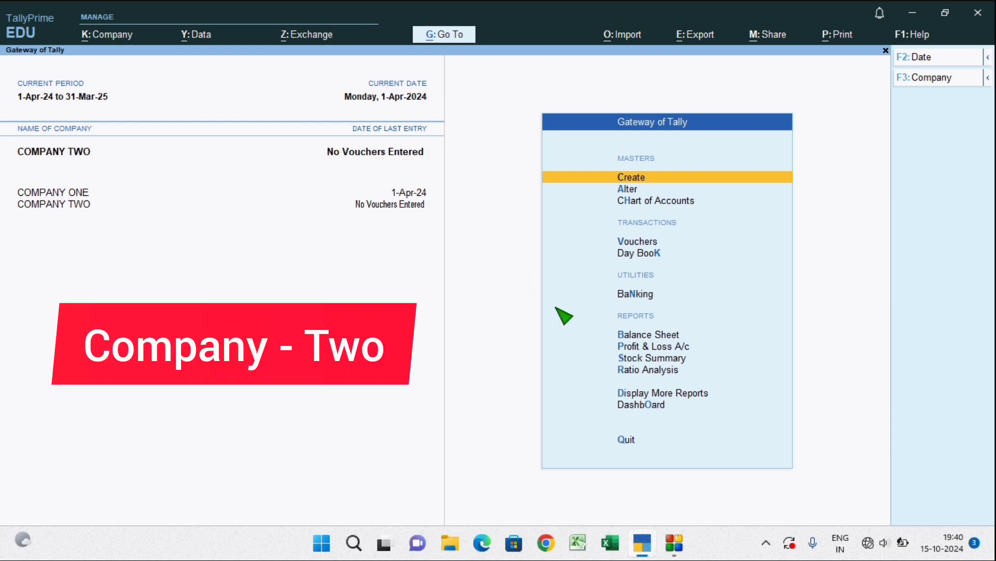
click(654, 392)
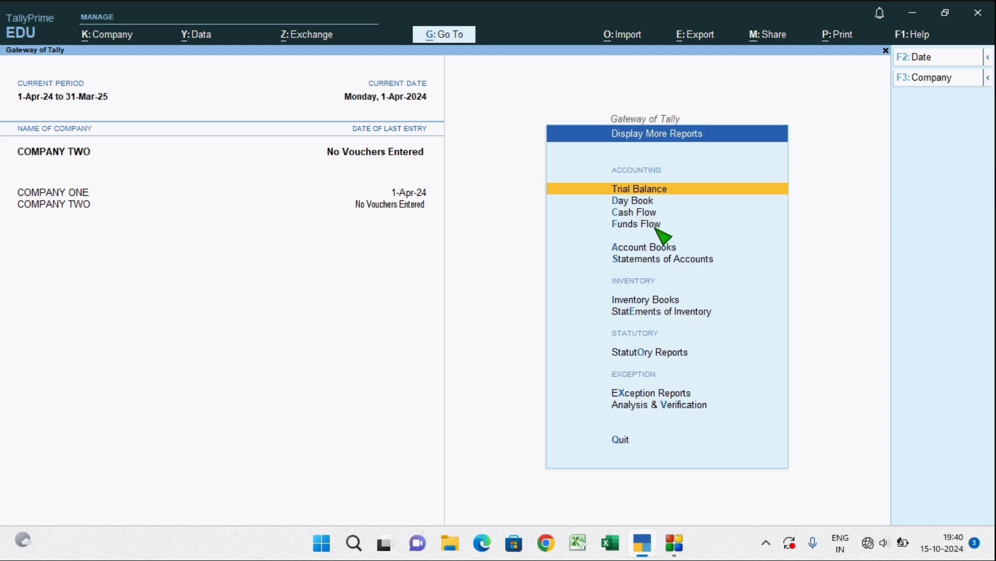
click(643, 201)
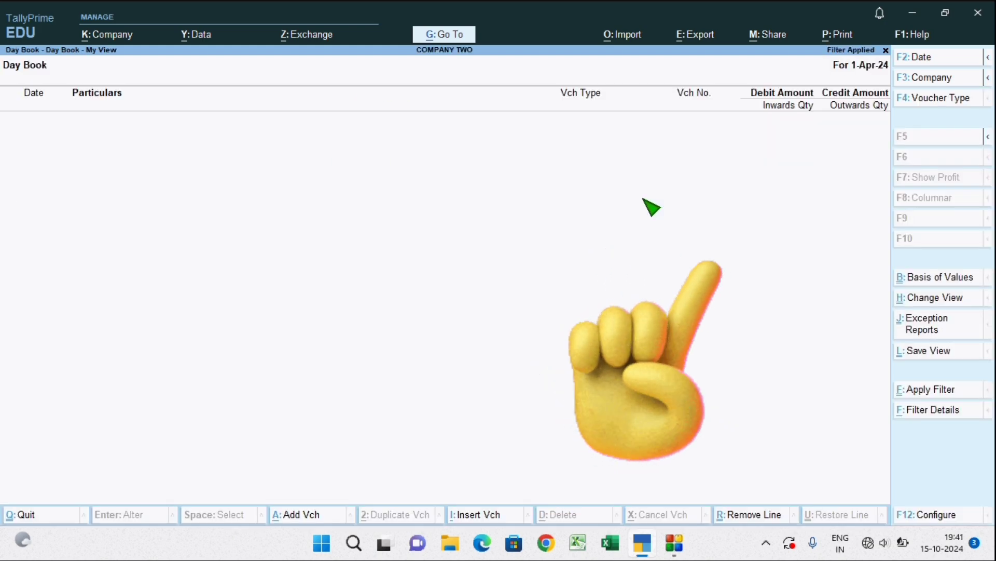
key(Escape)
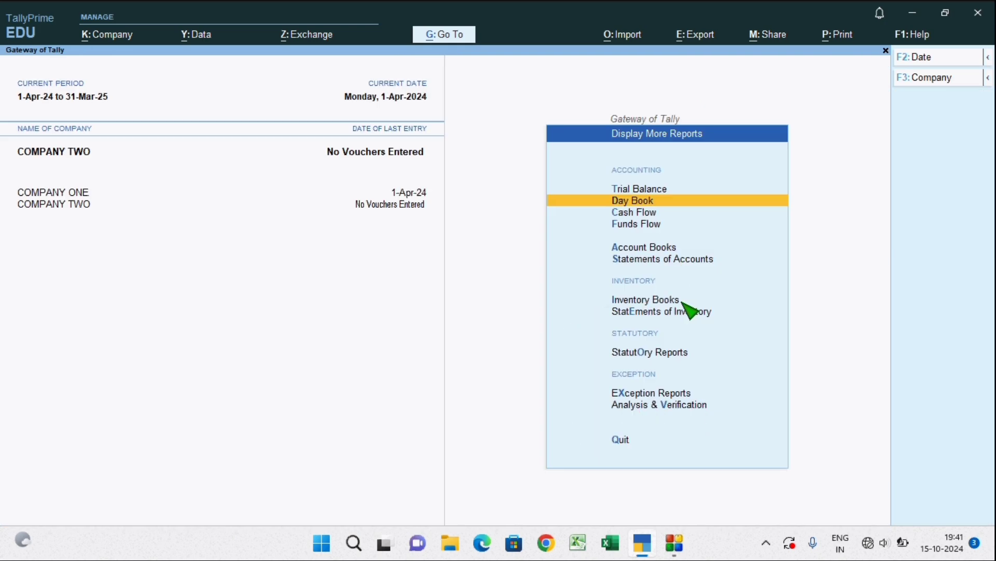
key(Escape)
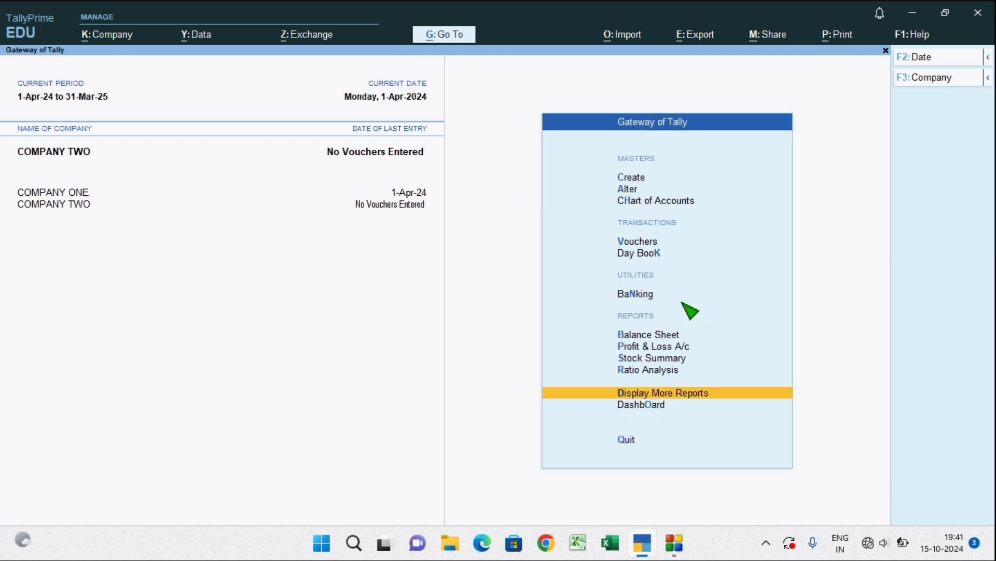
Open the sales voucher from COMPANY ONE's Day Book for alteration and change the company to COMPANY TWO
click(83, 193)
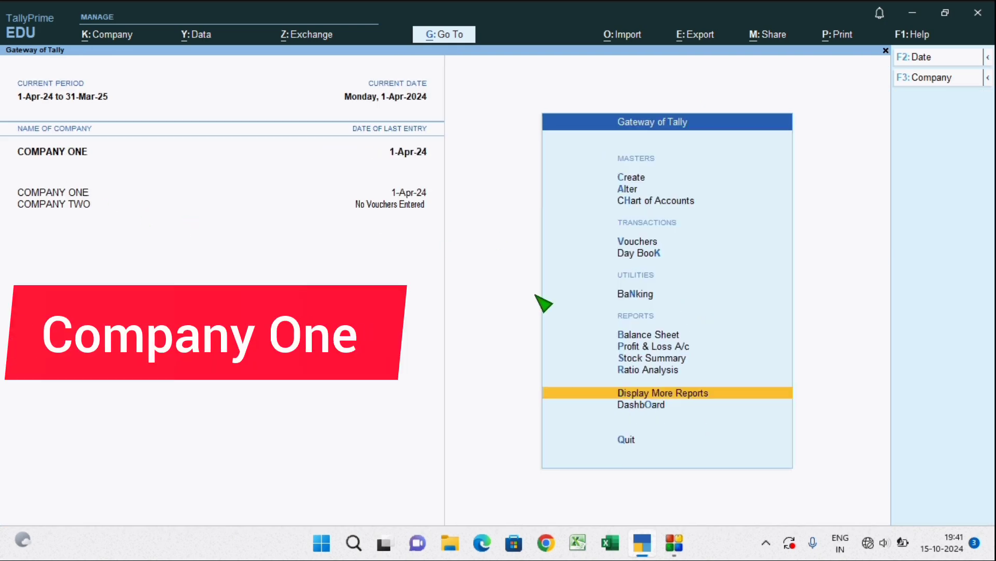
click(691, 395)
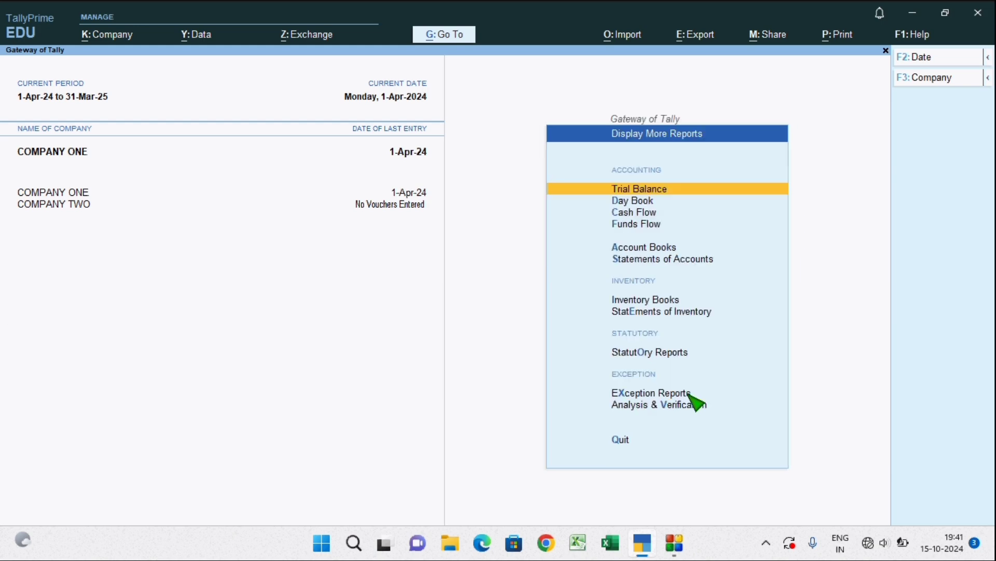
click(644, 201)
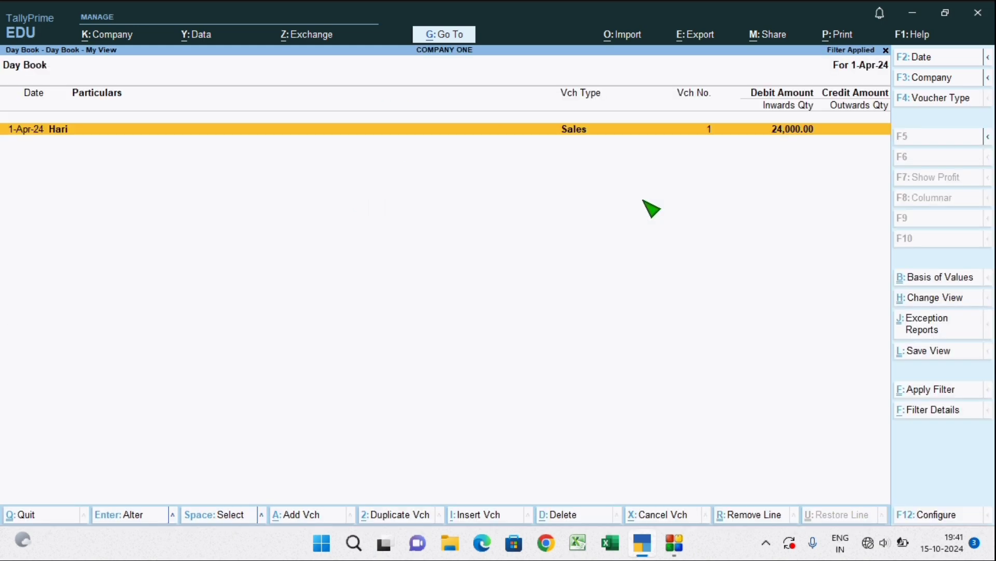
double_click(600, 133)
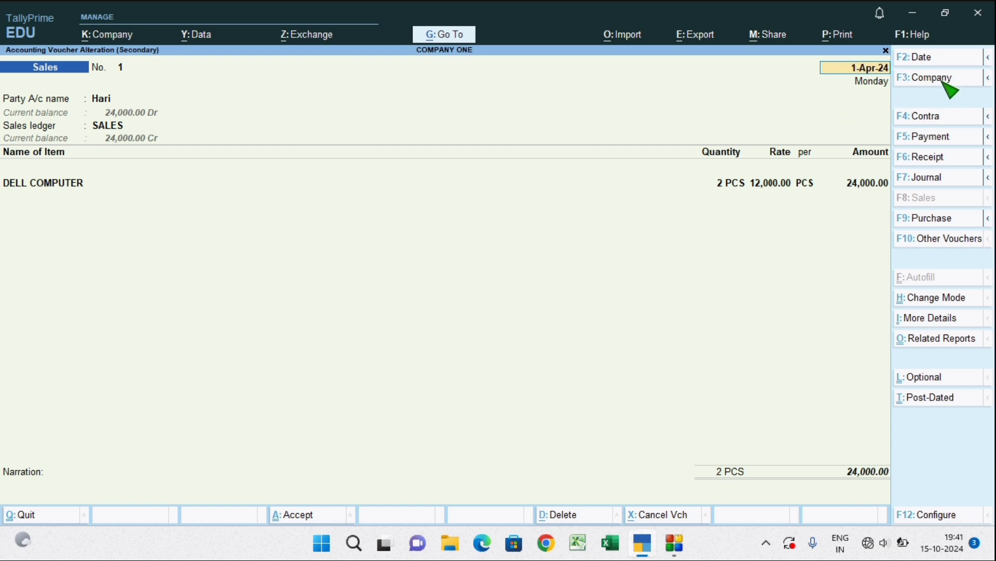
click(927, 78)
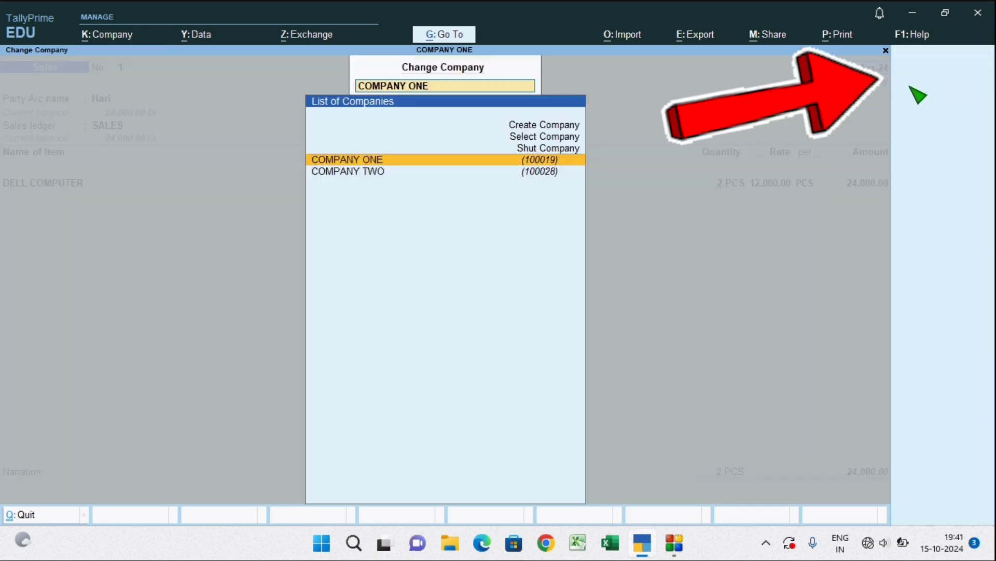
click(380, 172)
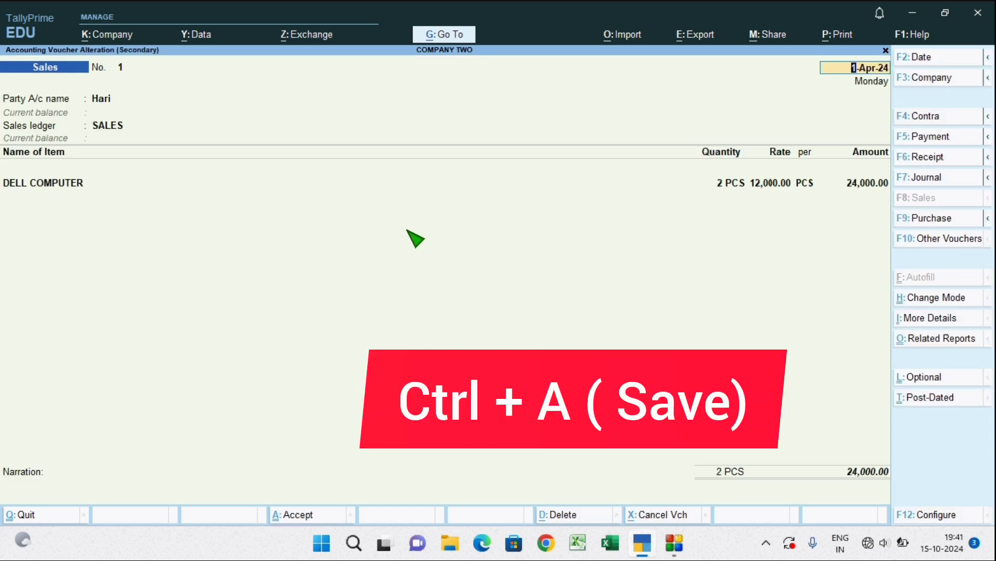
key(alt+c)
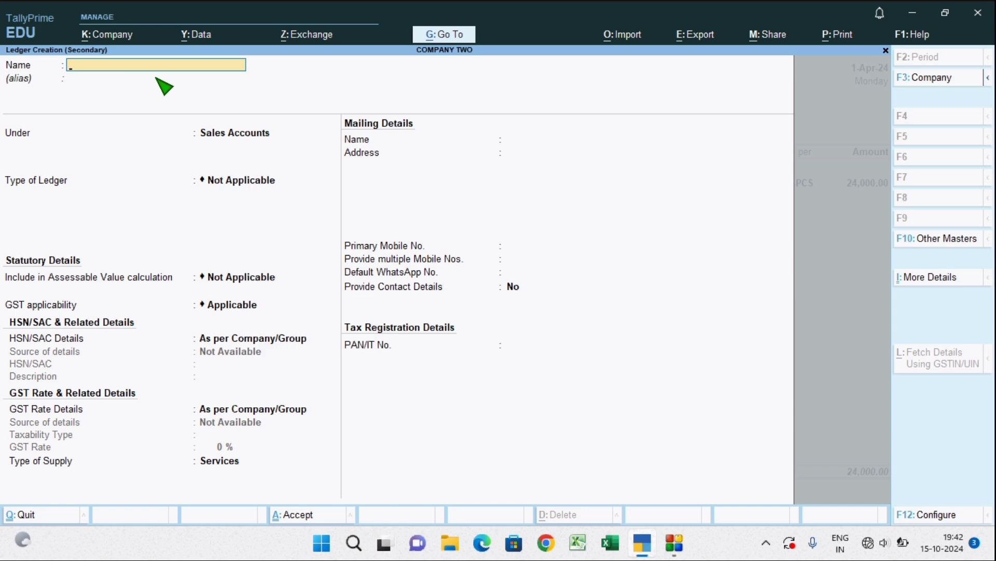
key(Escape)
key(Return)
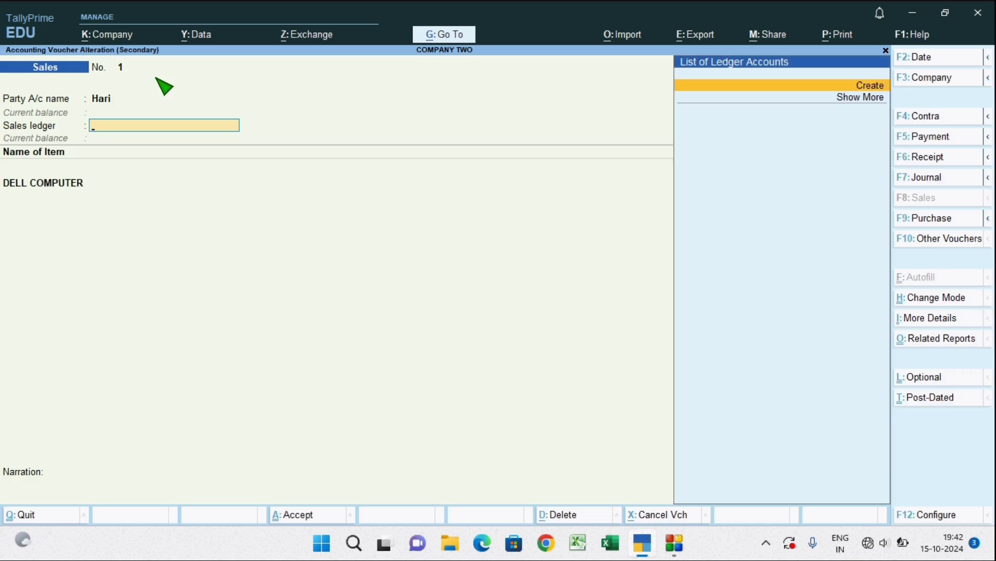
Discard the sales voucher alteration without saving and return to the Gateway of Tally
key(Escape)
key(Return)
key(Escape)
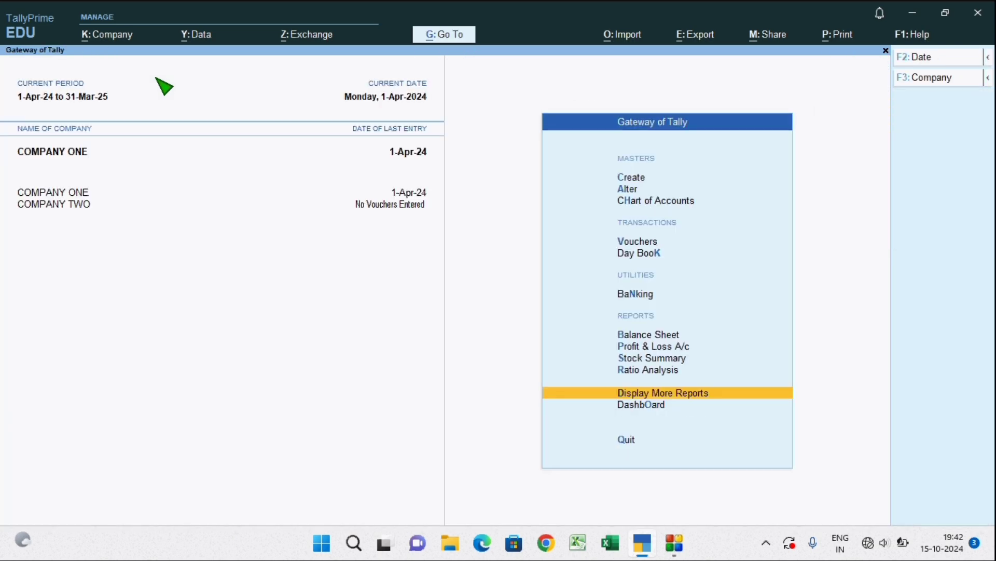
Switch to COMPANY TWO, check its list of ledgers for a sales ledger, and return to the Gateway of Tally
click(85, 204)
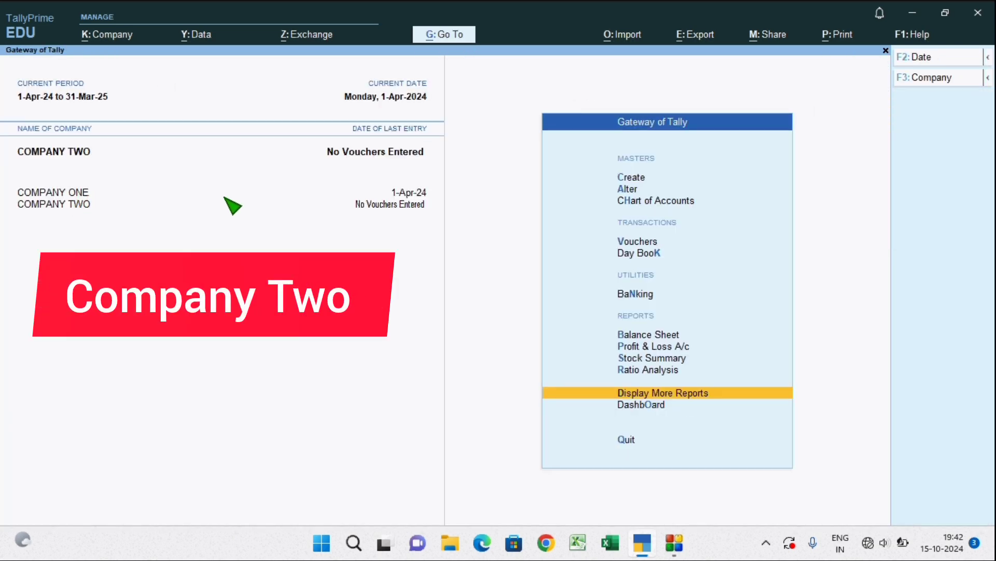
click(629, 191)
click(347, 186)
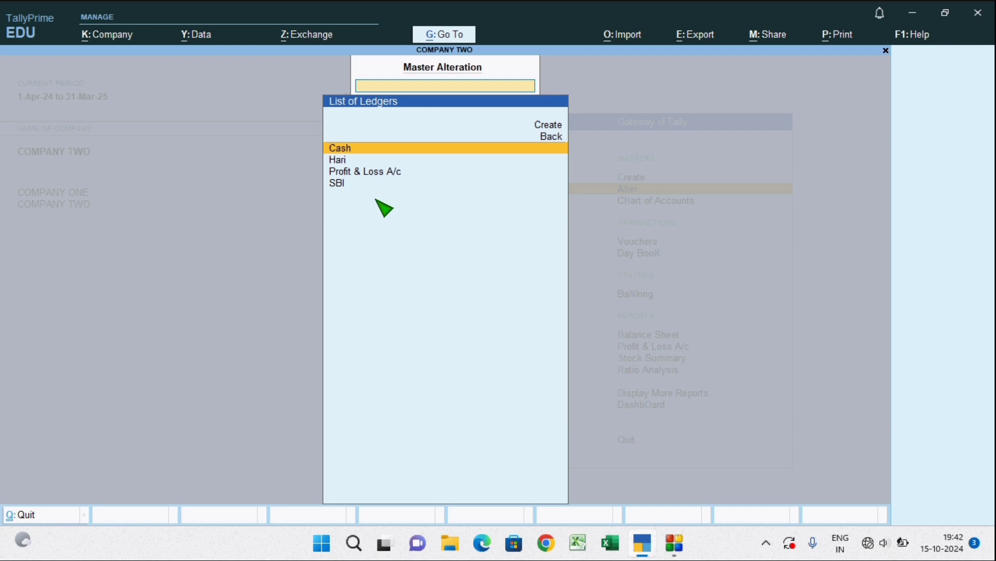
key(Escape)
key(Escape)
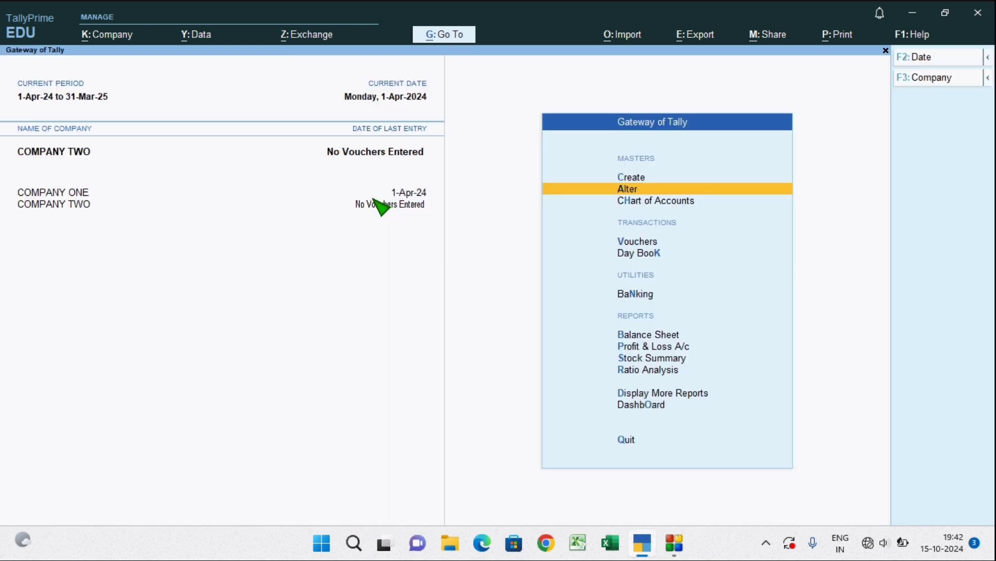
Open COMPANY ONE's SALES ledger for alteration, change the company to COMPANY TWO, and save the ledger there
click(83, 192)
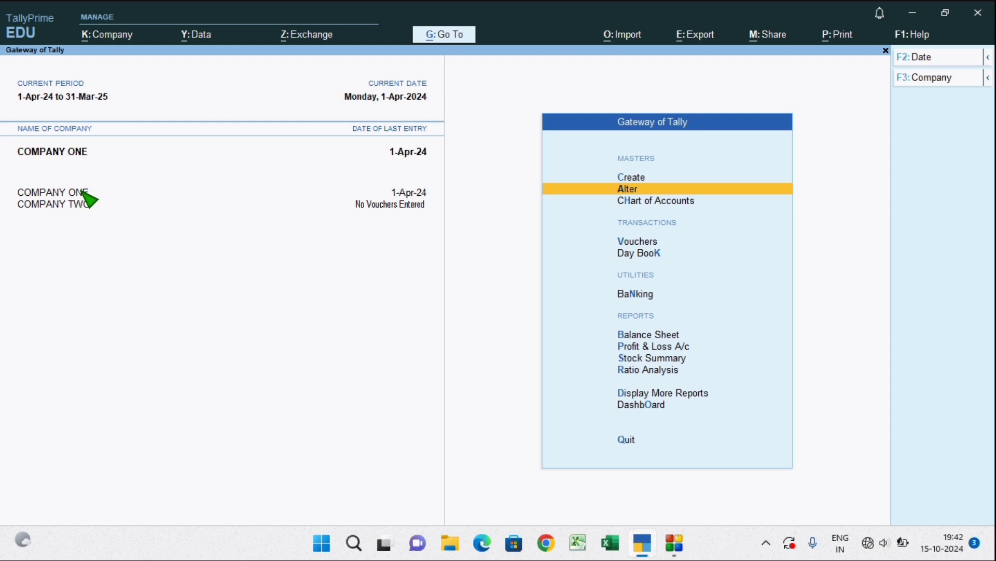
click(635, 188)
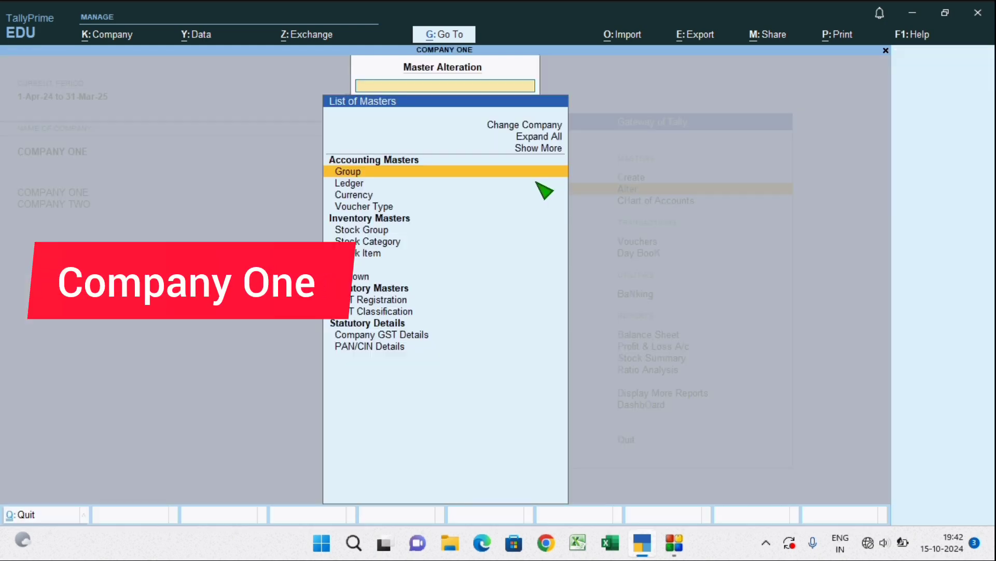
click(359, 187)
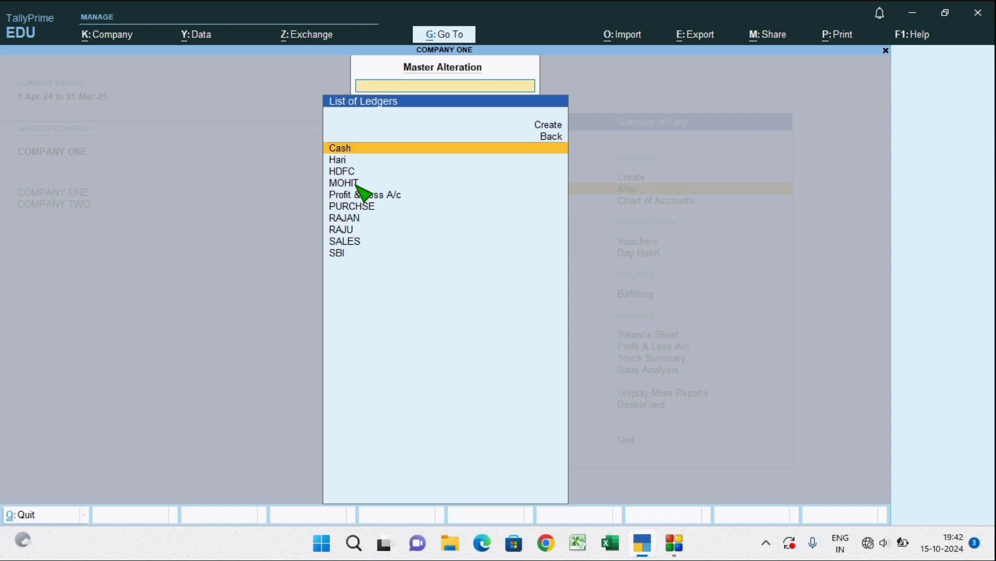
click(346, 240)
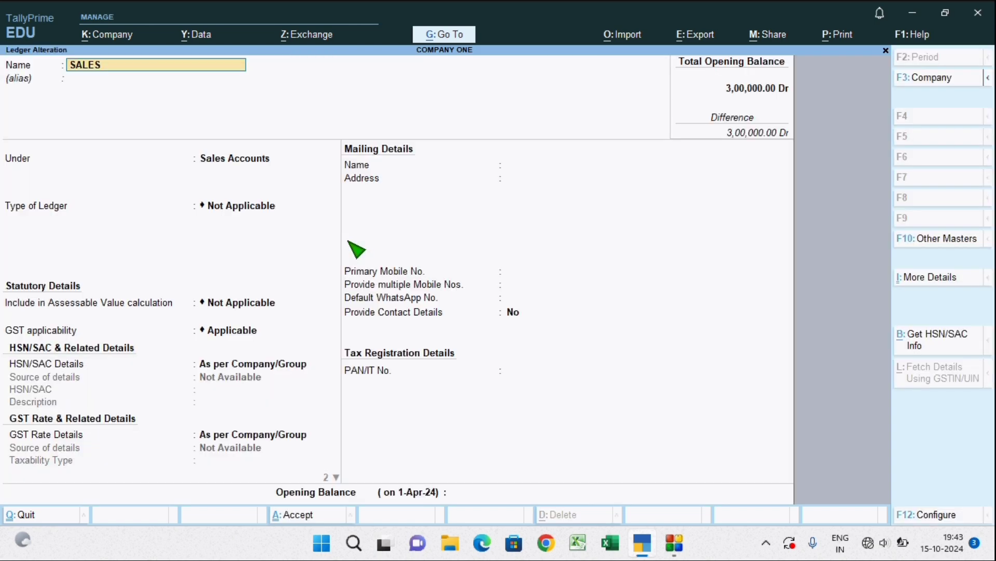
click(928, 79)
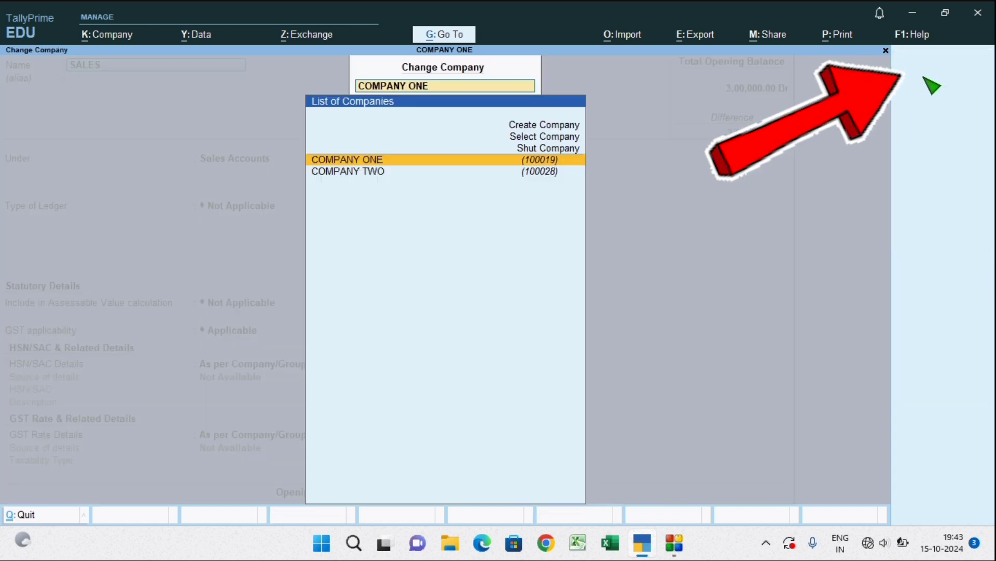
click(375, 171)
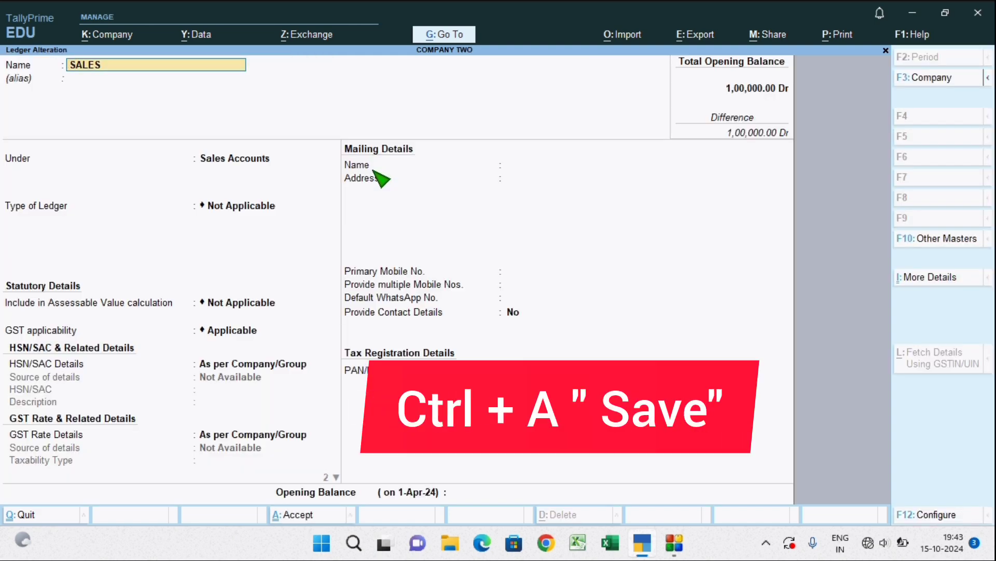
key(ctrl+a)
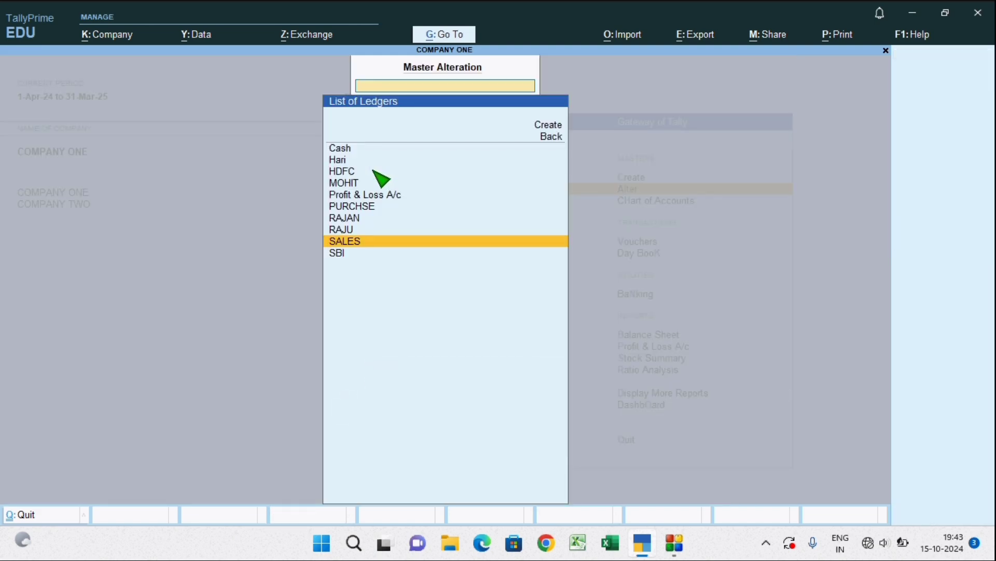
key(Escape)
Open sales voucher 1 from COMPANY ONE's Day Book, change the company to COMPANY TWO, save it, and return to the Gateway of Tally
key(Down)
key(Down)
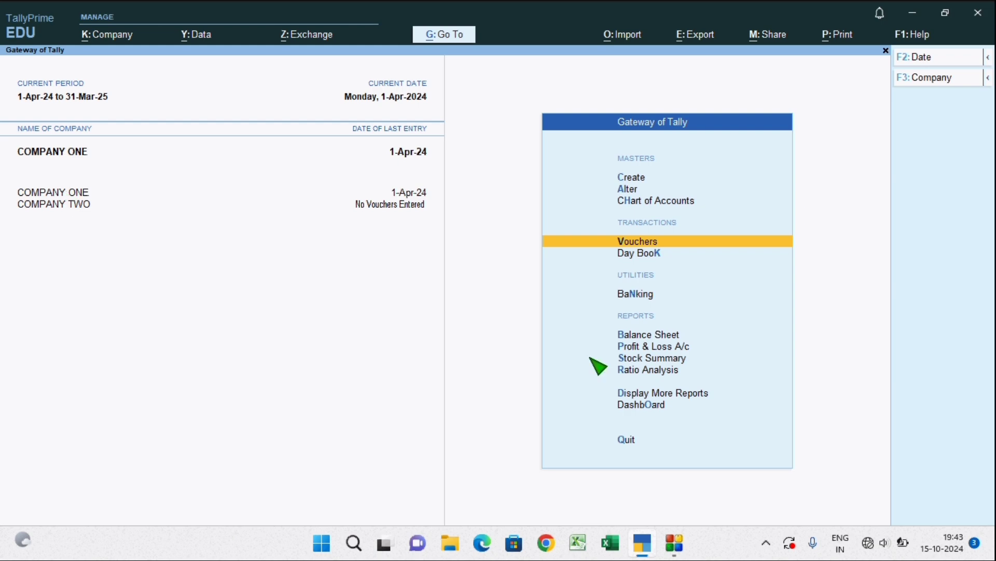
key(d)
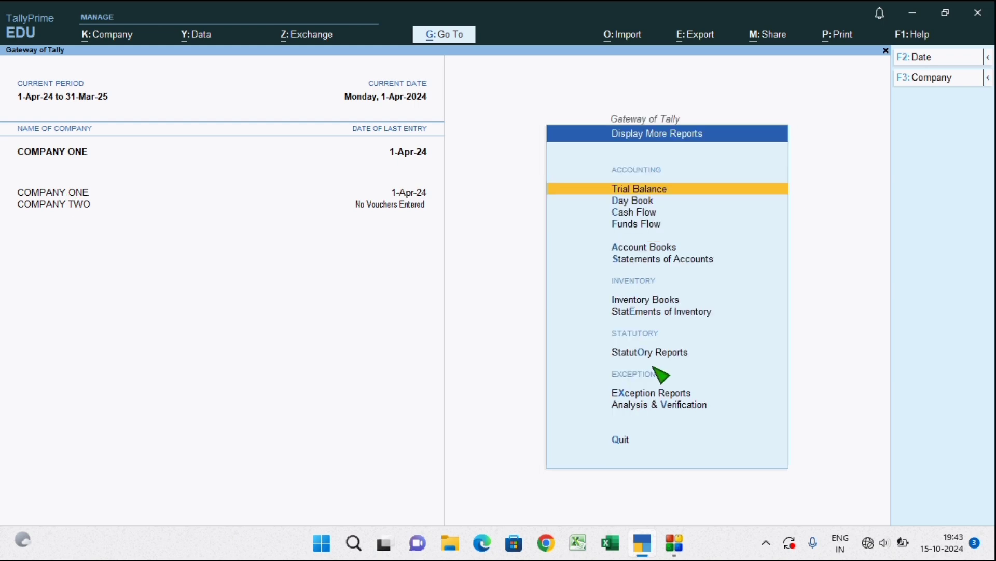
key(d)
click(664, 136)
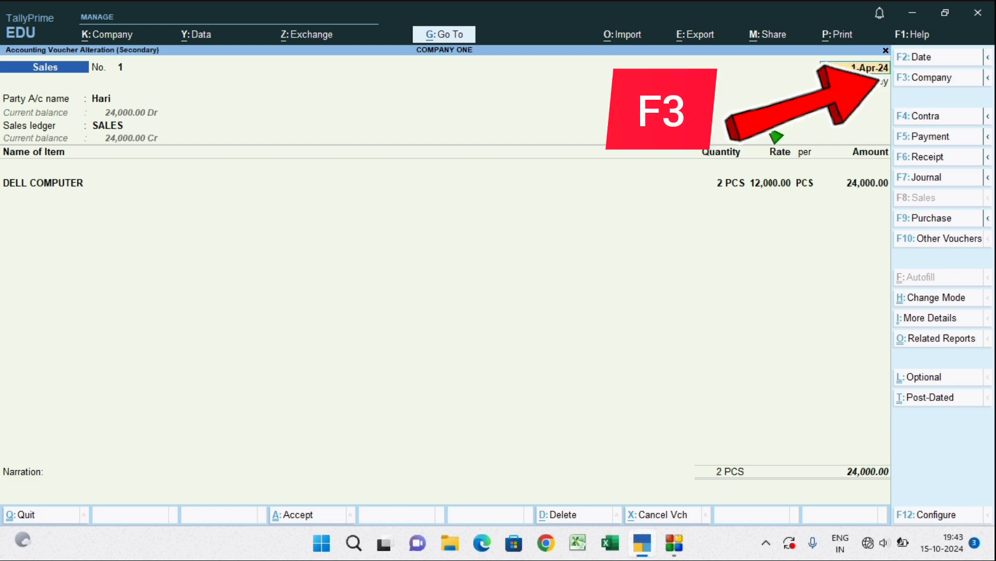
click(929, 80)
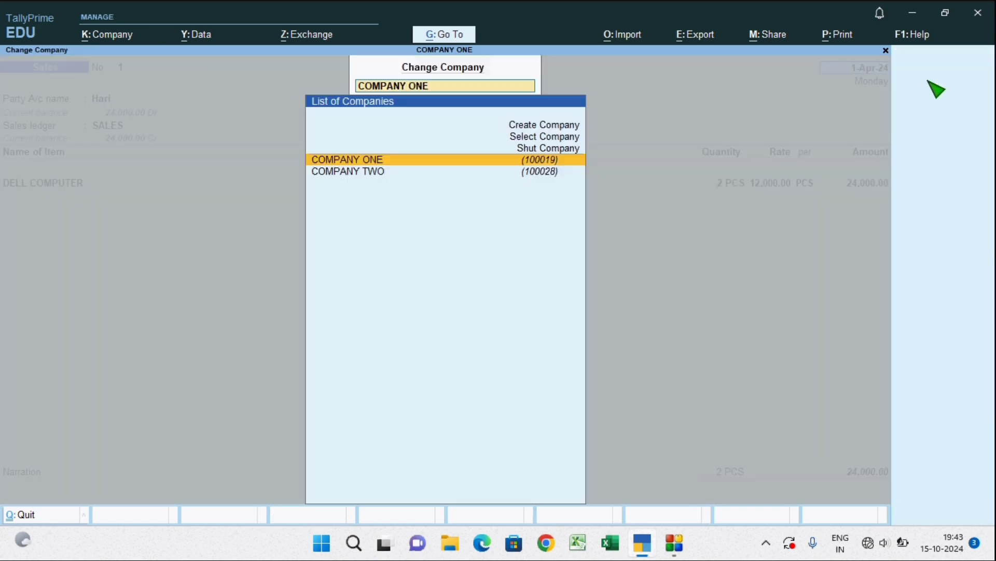
click(375, 174)
key(ctrl)
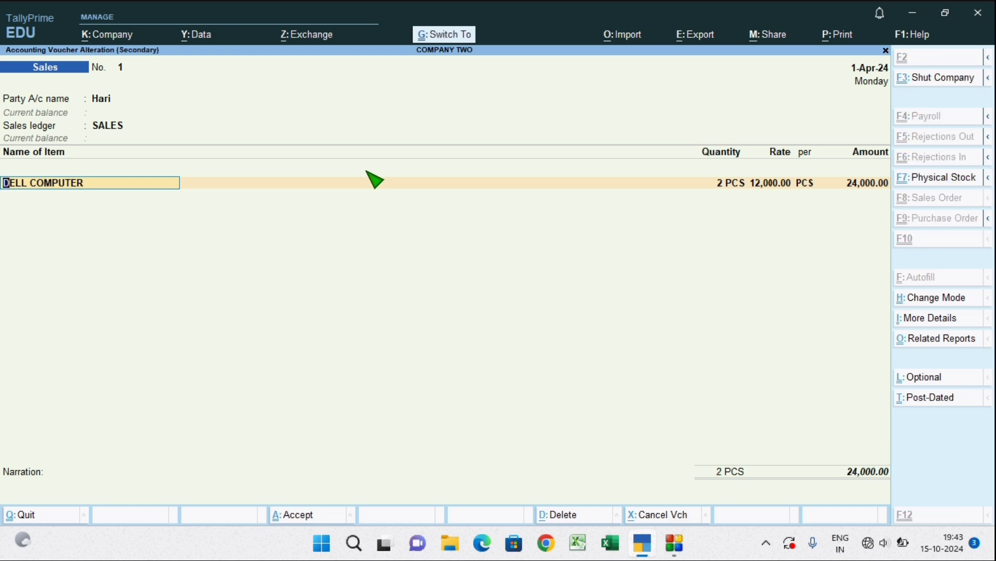
key(ctrl+a)
key(Escape)
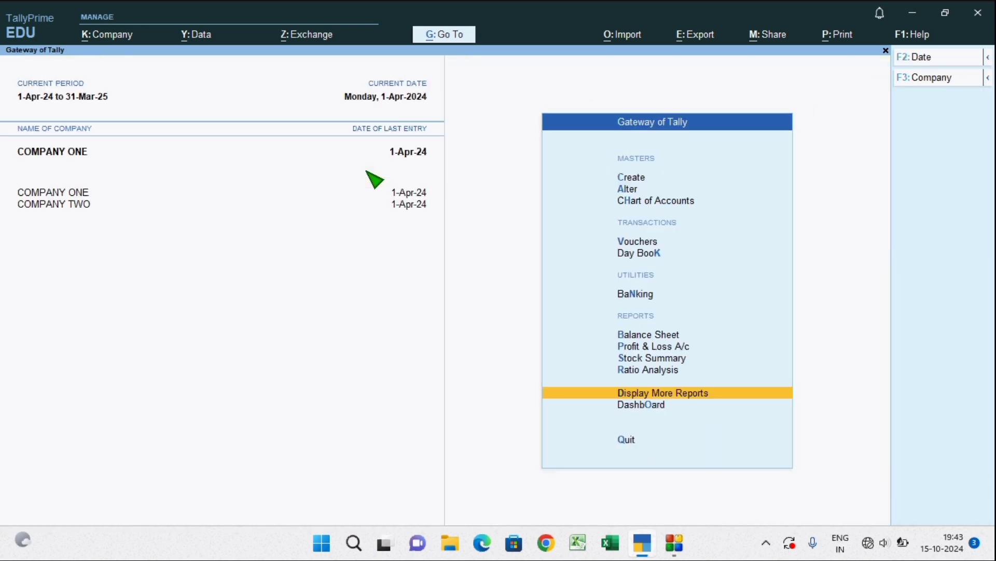
Switch to COMPANY TWO, examine the copied sales voucher through its Day Book, and return to the Gateway of Tally
click(54, 203)
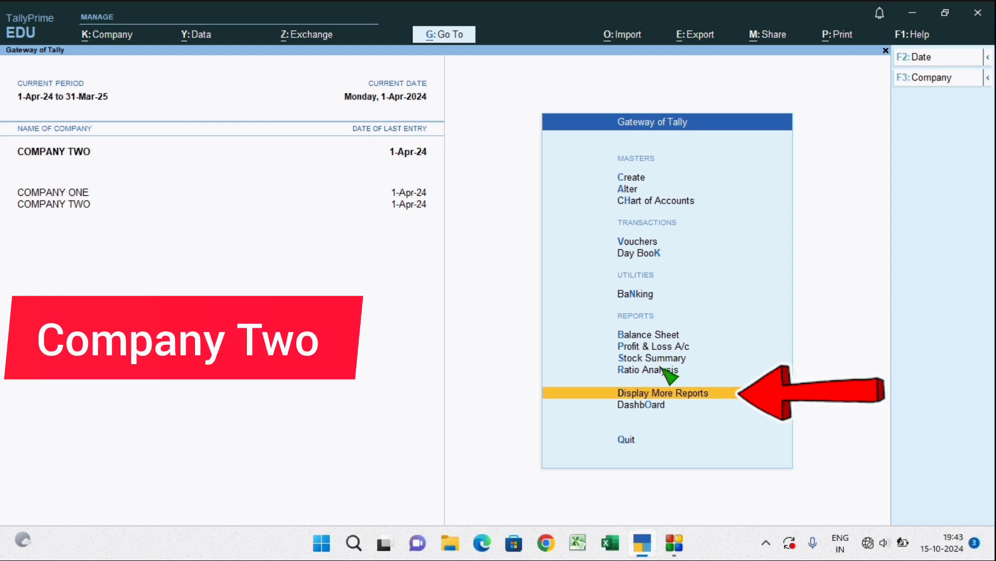
click(667, 393)
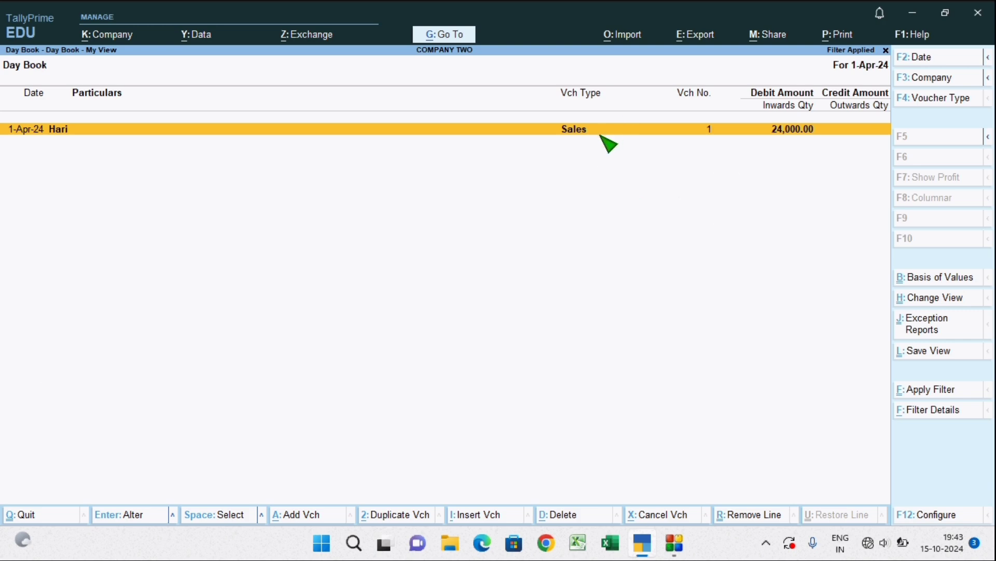
click(602, 136)
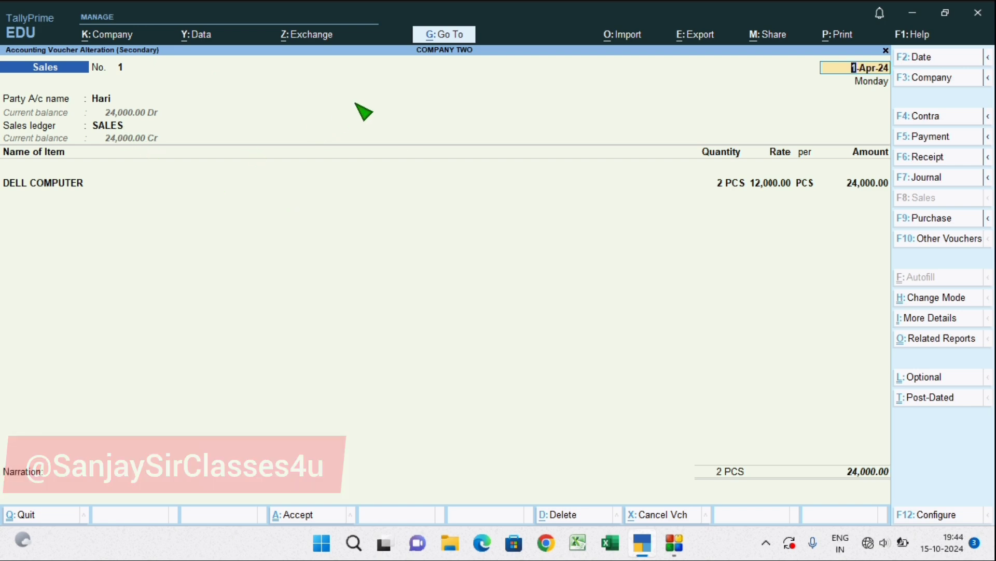
key(Escape)
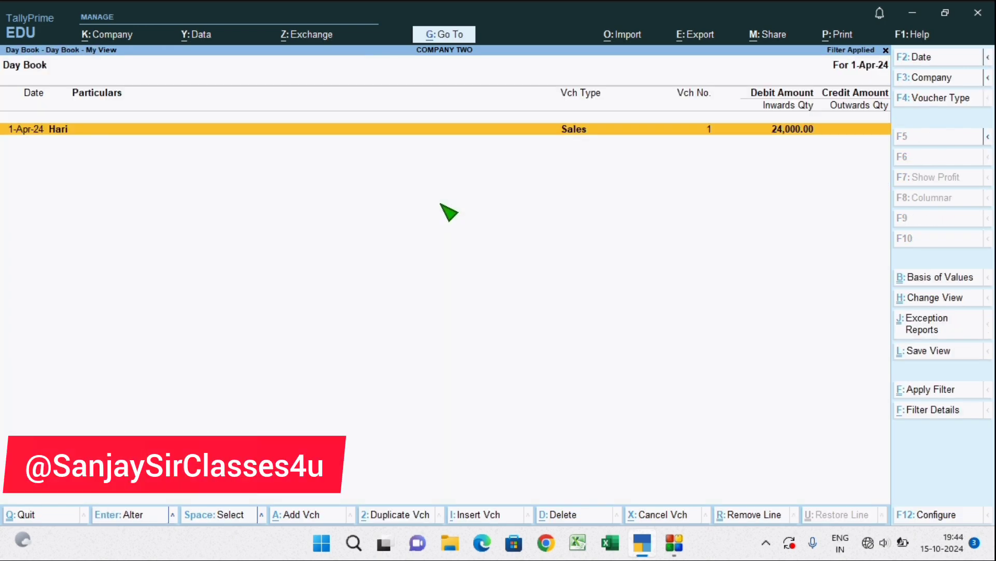
key(Escape)
key(Escape)
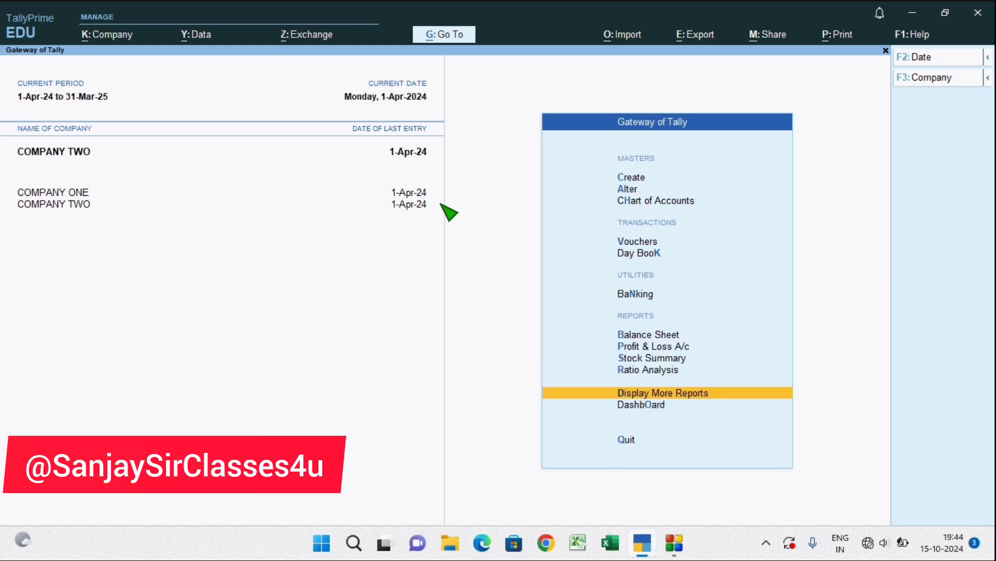
click(634, 190)
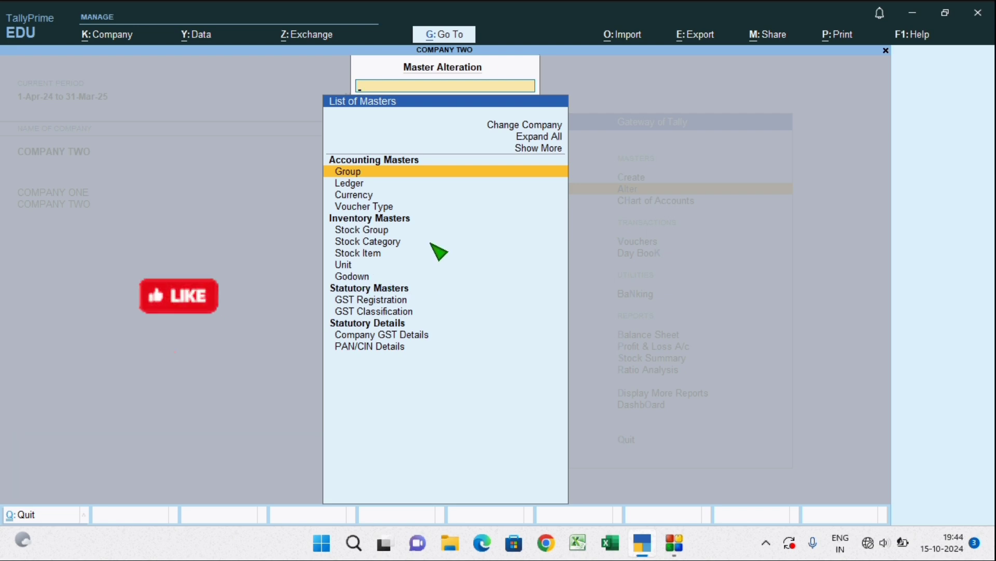
key(Escape)
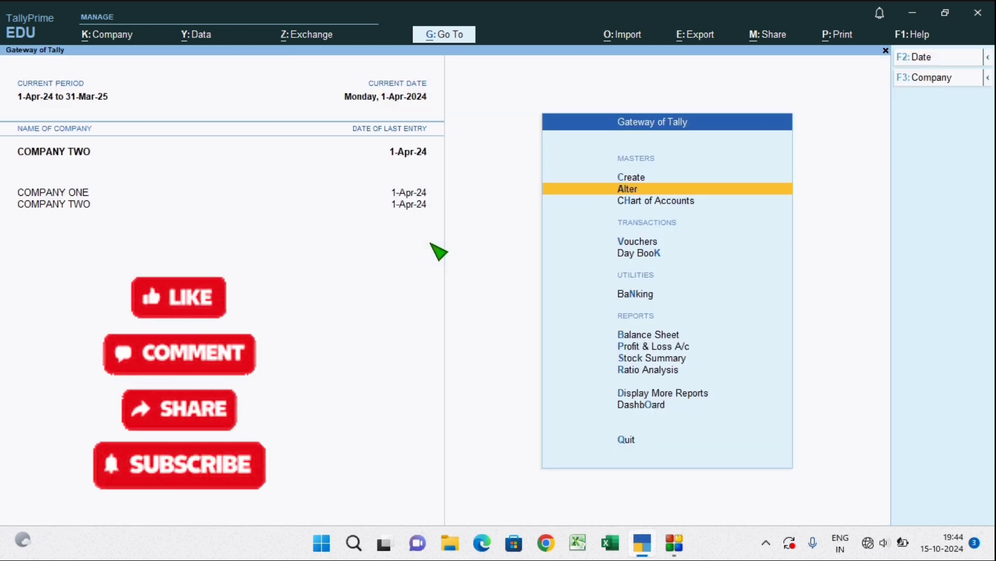